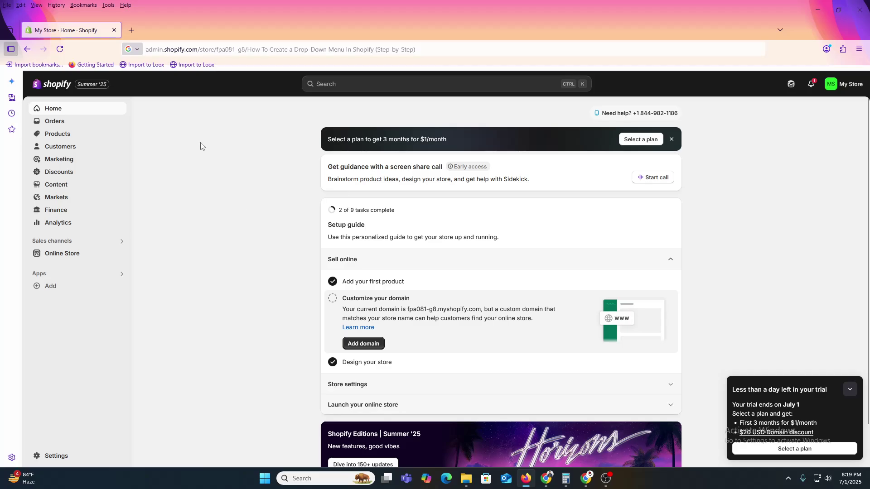
- Open shopify.com in a new private browsing window and start the free sign-up
{"action": "scroll", "coordinate": [254, 218], "scroll_direction": "down", "scroll_amount": 1}
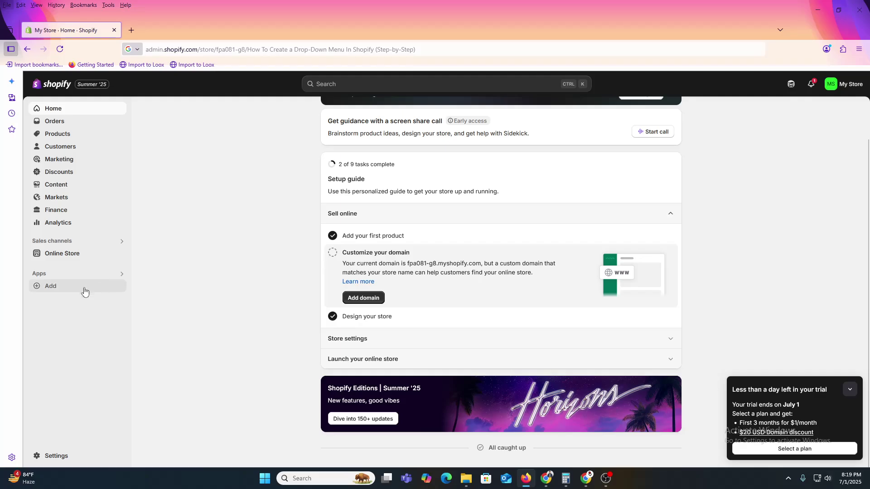
{"action": "left_click", "coordinate": [200, 51]}
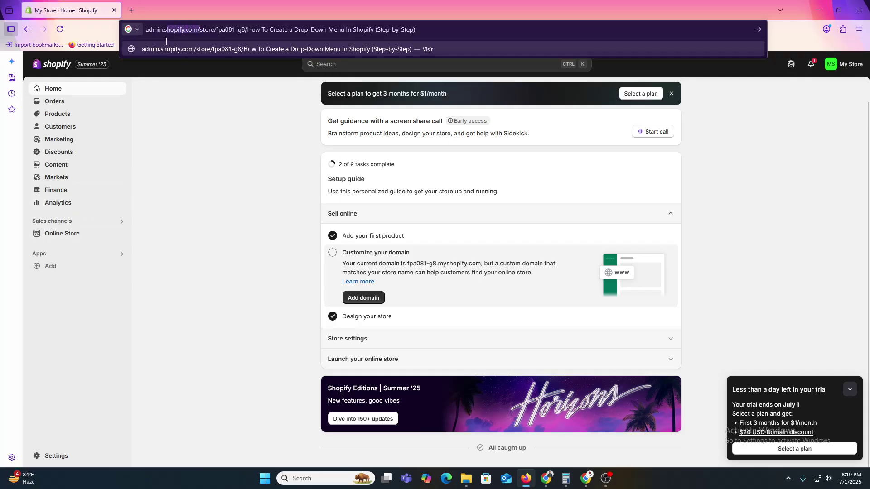
{"action": "left_click", "coordinate": [859, 29]}
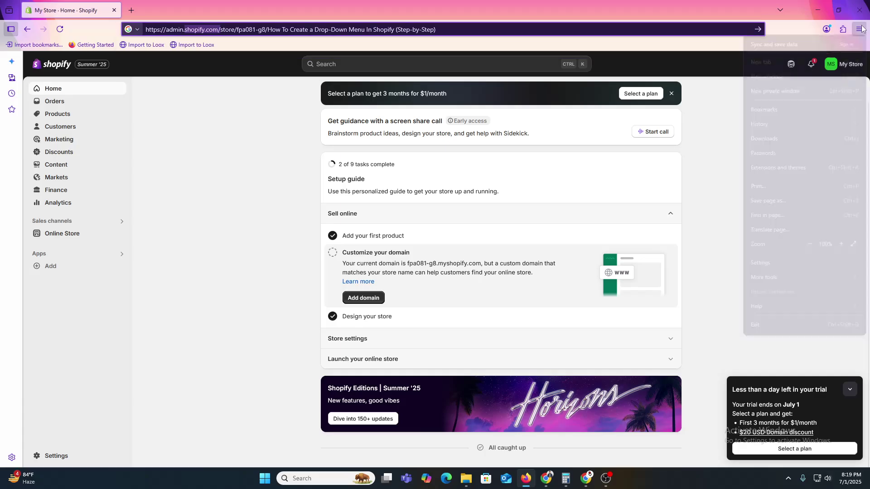
{"action": "left_click", "coordinate": [785, 98]}
{"action": "type", "text": "shopify.com"}
{"action": "key", "text": "Return"}
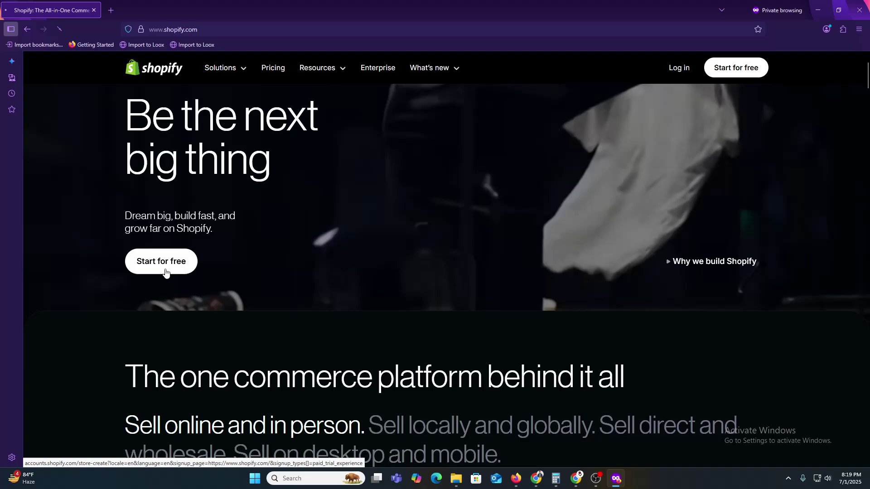
{"action": "left_click", "coordinate": [151, 274]}
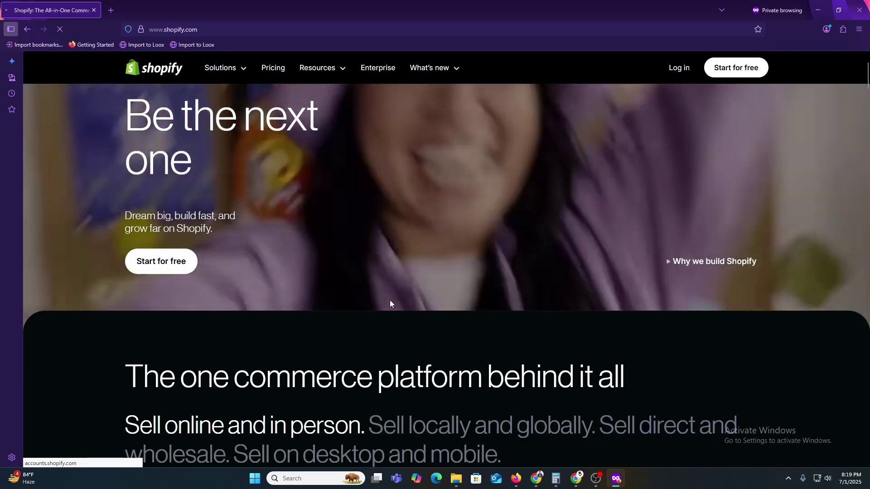
{"action": "scroll", "coordinate": [384, 304], "scroll_direction": "up", "scroll_amount": 2}
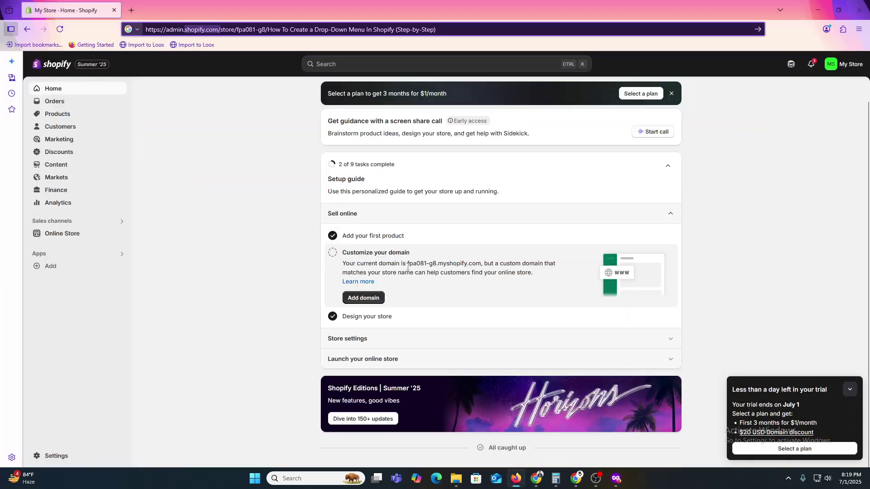
- Reload the store admin home in the regular browser window and open the Online Store themes page
{"action": "key", "text": "Return"}
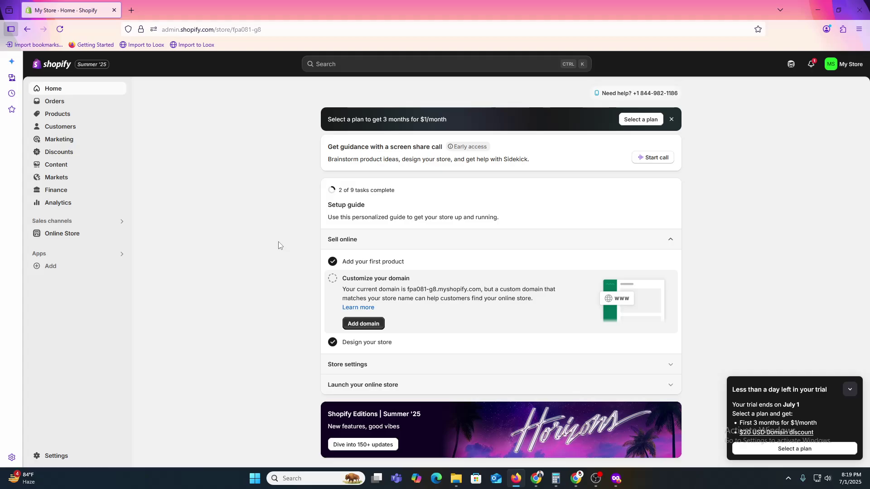
{"action": "scroll", "coordinate": [235, 205], "scroll_direction": "down", "scroll_amount": 1}
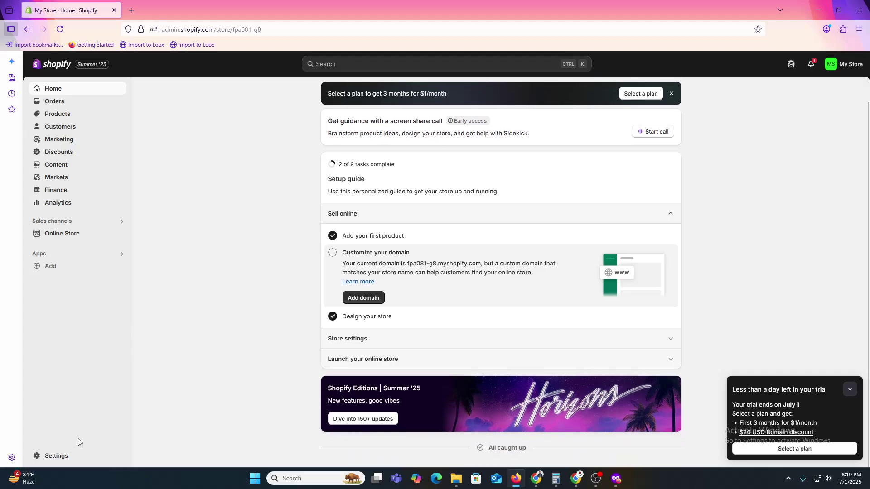
{"action": "left_click", "coordinate": [68, 233]}
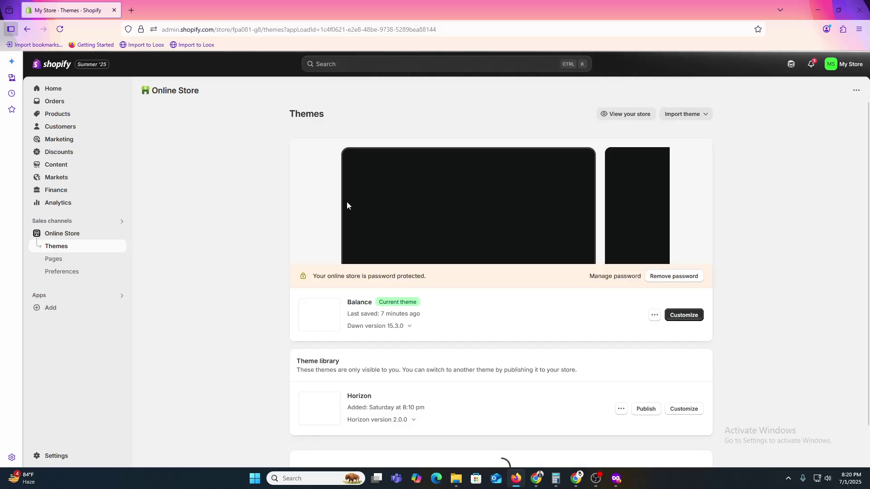
- Look through the suggested and popular free themes and visit the Theme Store
{"action": "scroll", "coordinate": [412, 294], "scroll_direction": "down", "scroll_amount": 2}
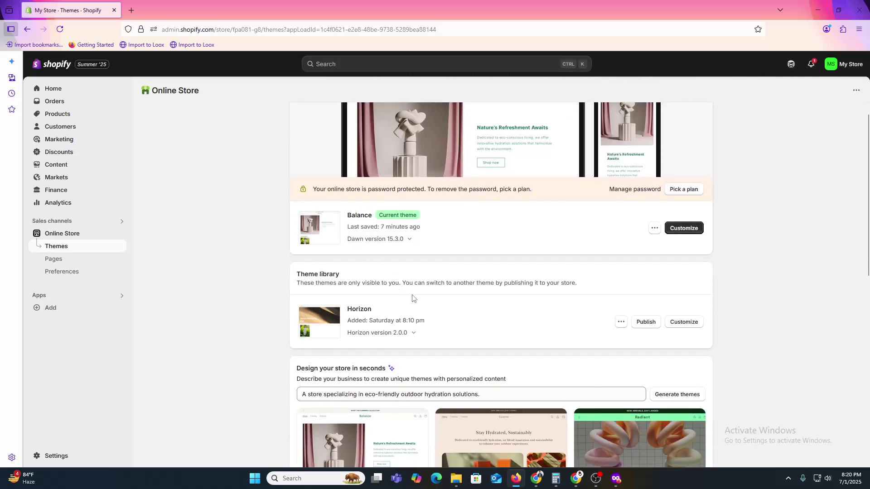
{"action": "scroll", "coordinate": [412, 298], "scroll_direction": "down", "scroll_amount": 2}
{"action": "scroll", "coordinate": [435, 190], "scroll_direction": "down", "scroll_amount": 3}
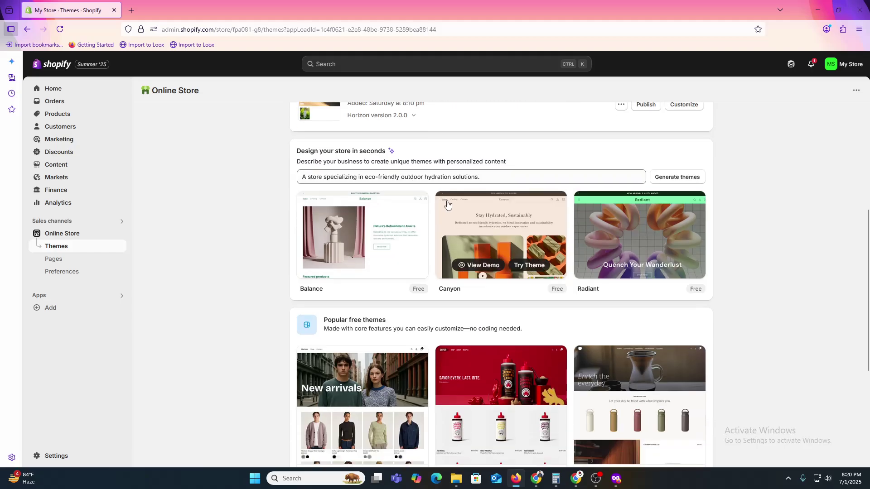
{"action": "scroll", "coordinate": [447, 204], "scroll_direction": "down", "scroll_amount": 2}
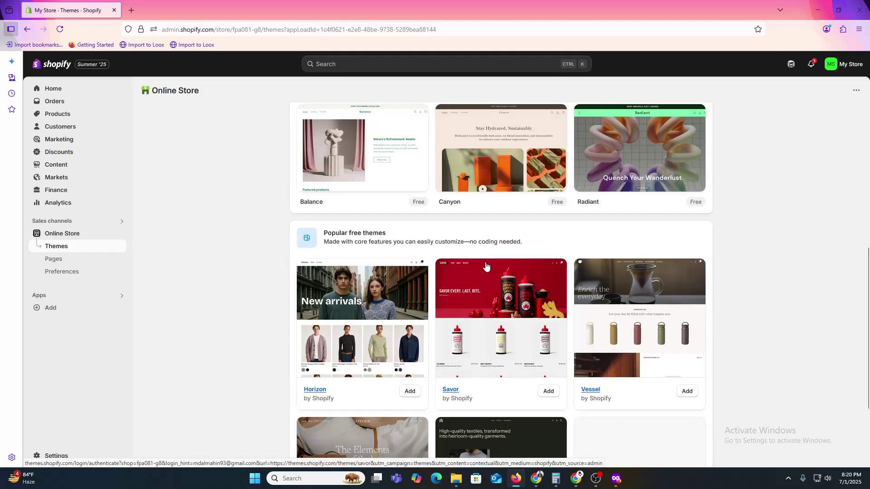
{"action": "scroll", "coordinate": [486, 265], "scroll_direction": "down", "scroll_amount": 3}
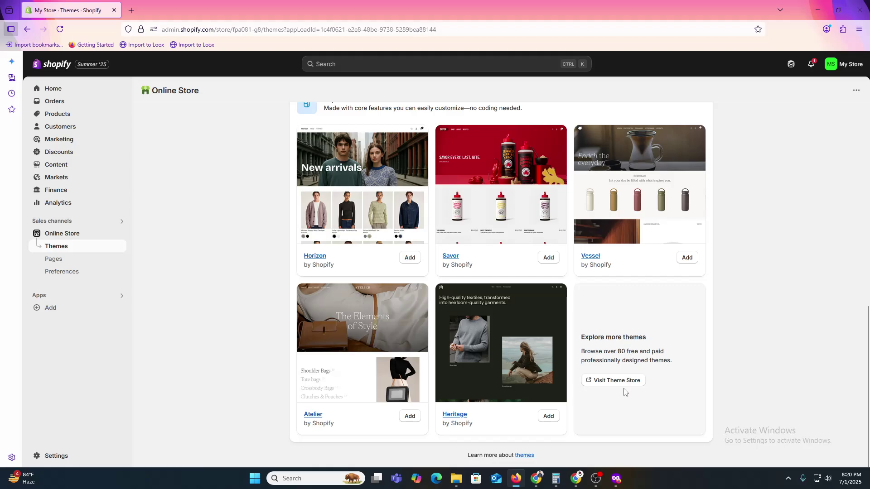
{"action": "left_click", "coordinate": [622, 384]}
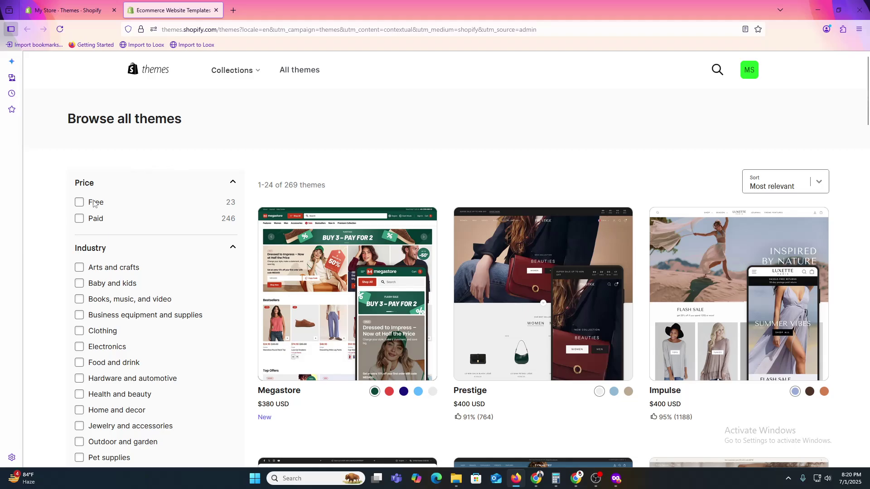
- Filter the Theme Store to free themes and add the Dawn theme to the store
{"action": "left_click", "coordinate": [93, 204]}
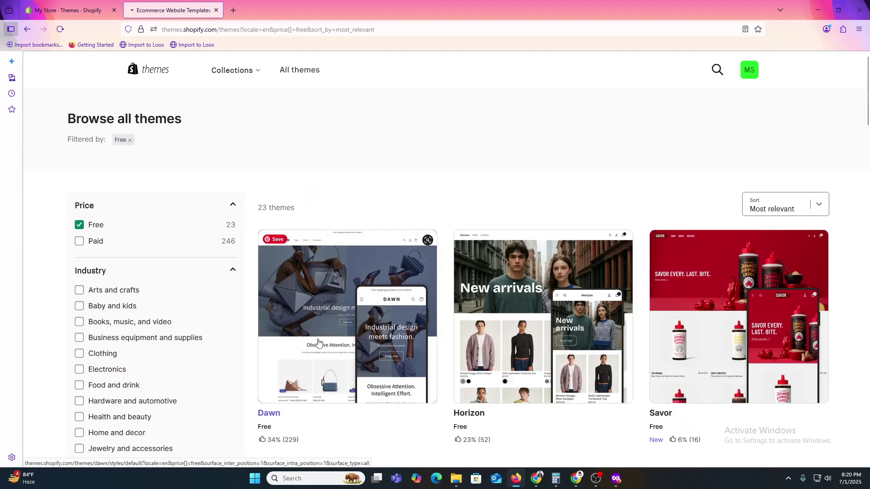
{"action": "left_click", "coordinate": [318, 343]}
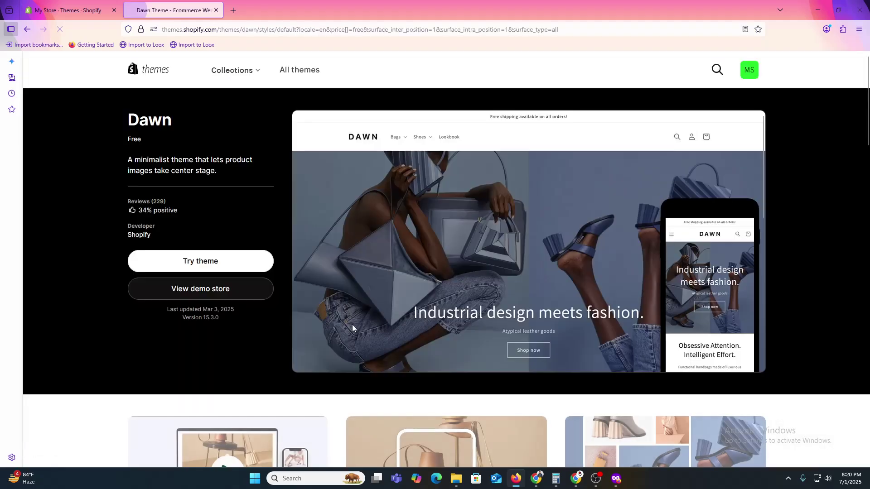
{"action": "left_click", "coordinate": [194, 268]}
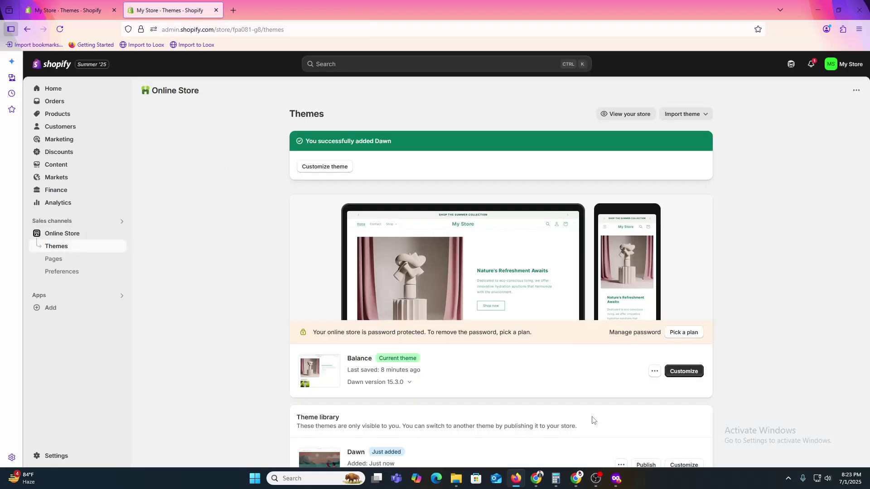
- Publish the Dawn theme from the theme library as the store's current theme
{"action": "scroll", "coordinate": [392, 292], "scroll_direction": "down", "scroll_amount": 4}
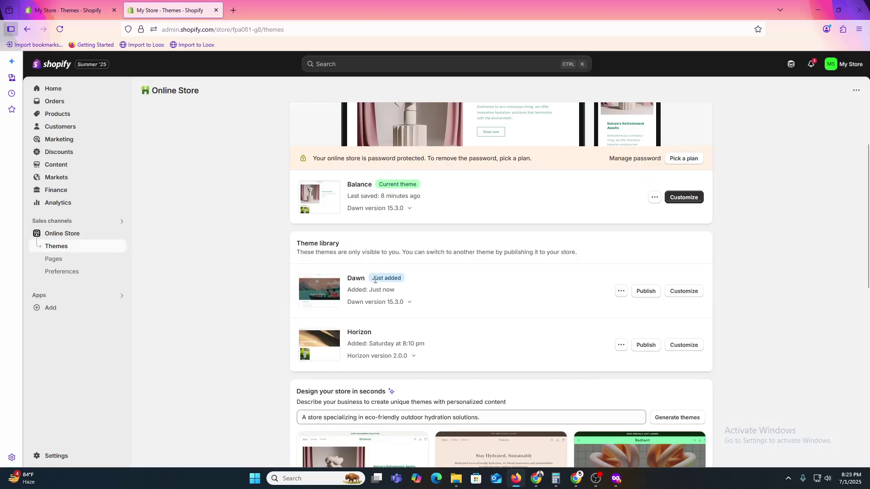
{"action": "left_click", "coordinate": [654, 293]}
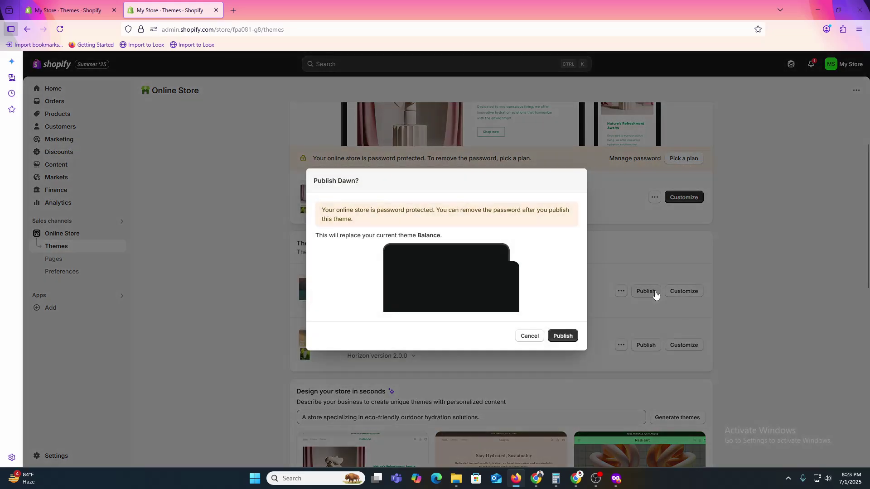
{"action": "left_click", "coordinate": [562, 336]}
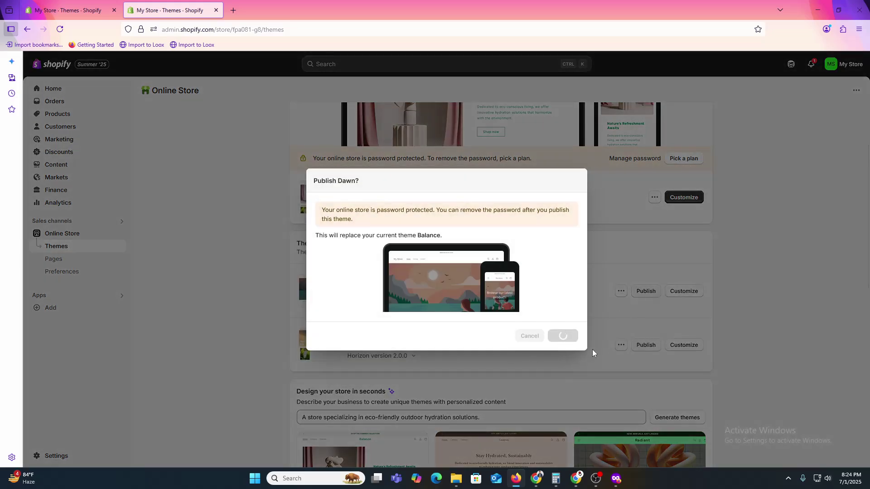
- View the online store's home page down to the featured products and open the Dawn theme for customizing
{"action": "scroll", "coordinate": [393, 228], "scroll_direction": "up", "scroll_amount": 3}
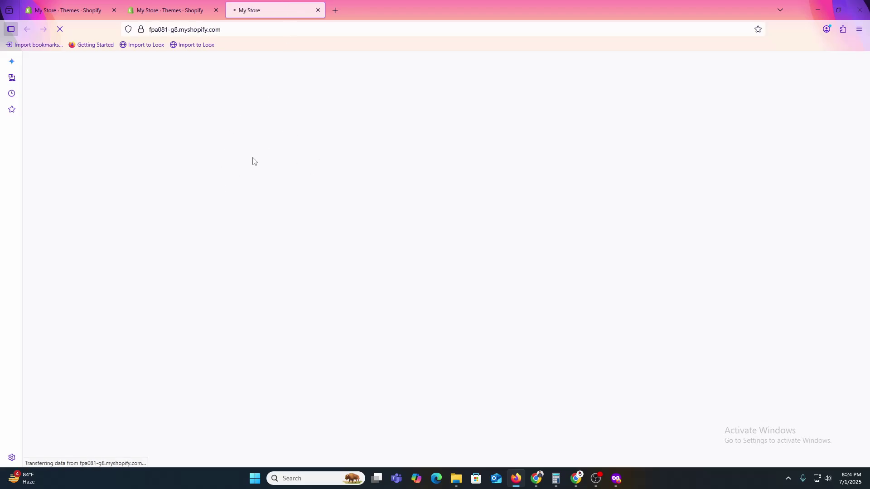
{"action": "scroll", "coordinate": [409, 251], "scroll_direction": "down", "scroll_amount": 7}
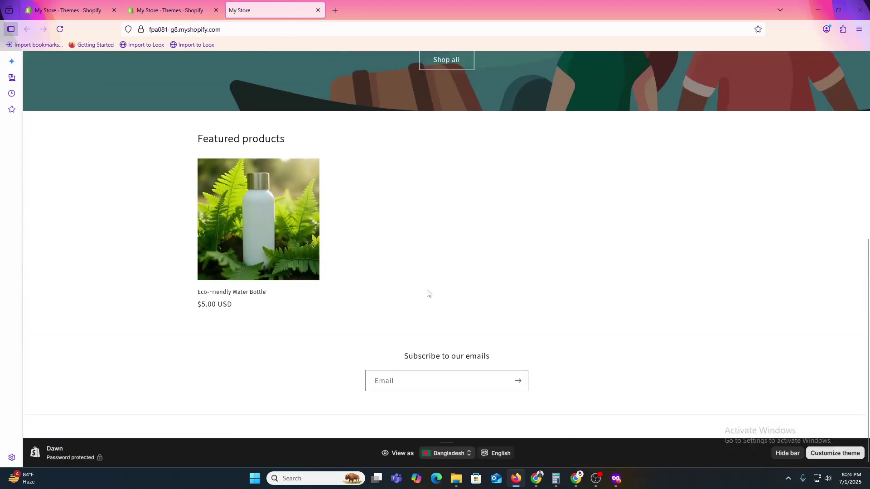
{"action": "scroll", "coordinate": [427, 294], "scroll_direction": "up", "scroll_amount": 5}
{"action": "left_click", "coordinate": [152, 5]}
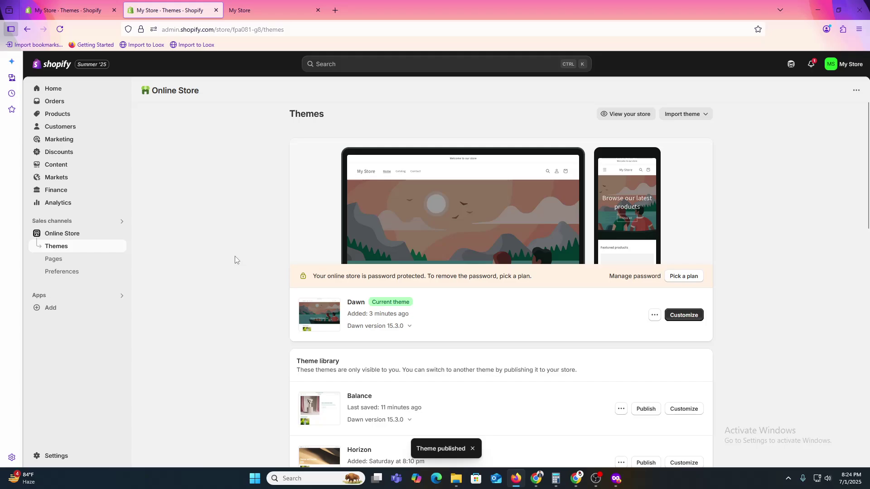
{"action": "left_click", "coordinate": [295, 6]}
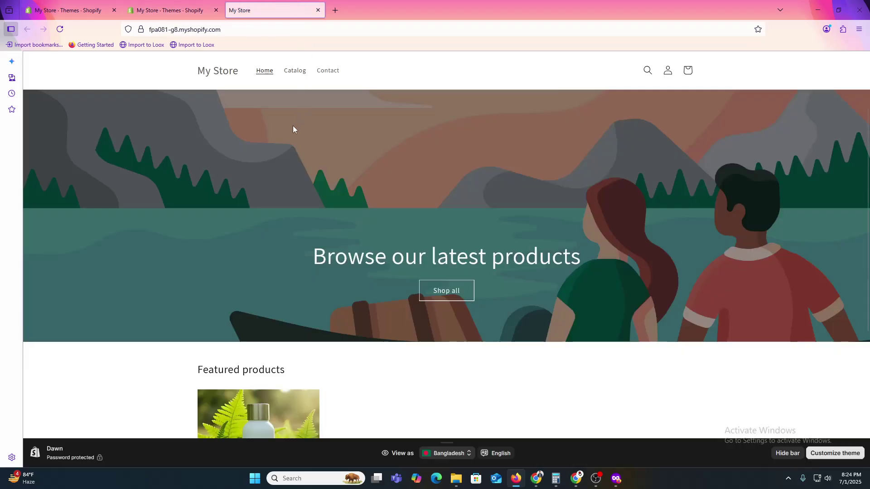
{"action": "left_click", "coordinate": [835, 453]}
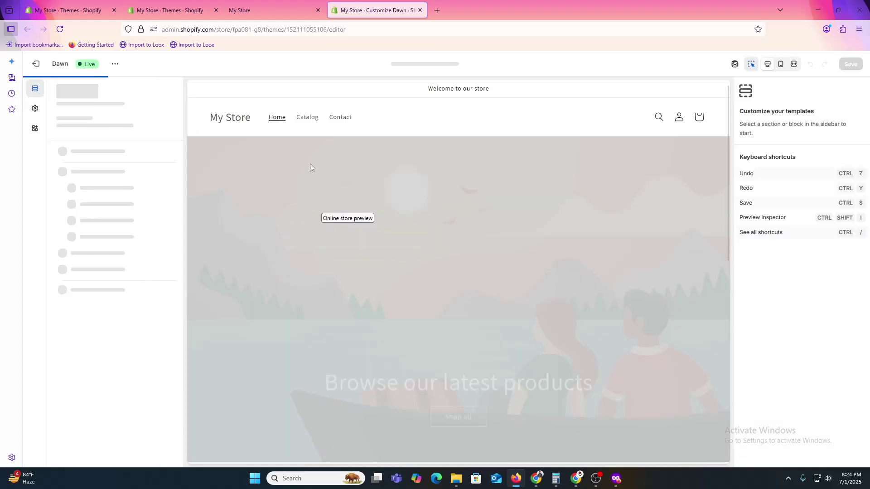
{"action": "scroll", "coordinate": [390, 224], "scroll_direction": "down", "scroll_amount": 8}
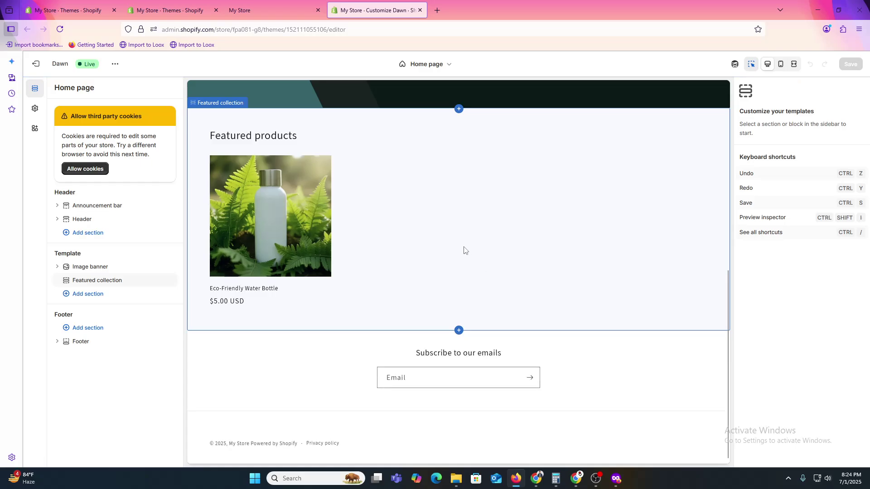
- Return to the store admin and open the Shopify App Store from the app recommendations
{"action": "left_click", "coordinate": [173, 4]}
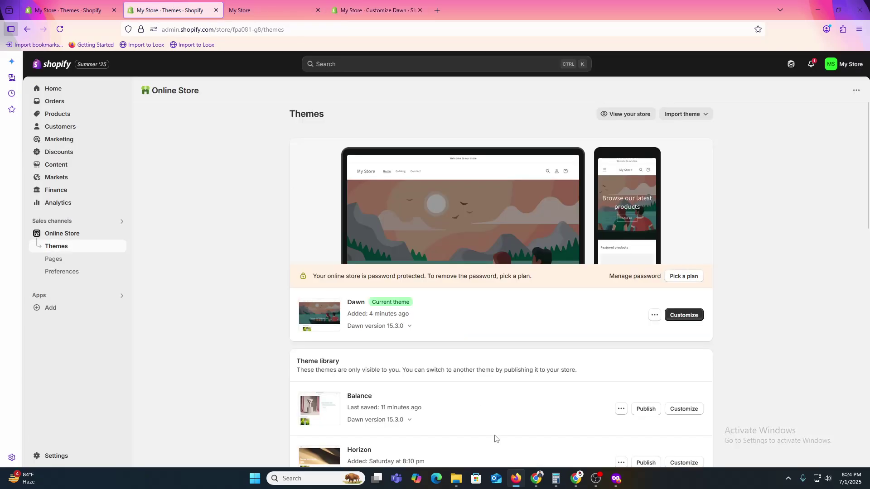
{"action": "left_click", "coordinate": [38, 298]}
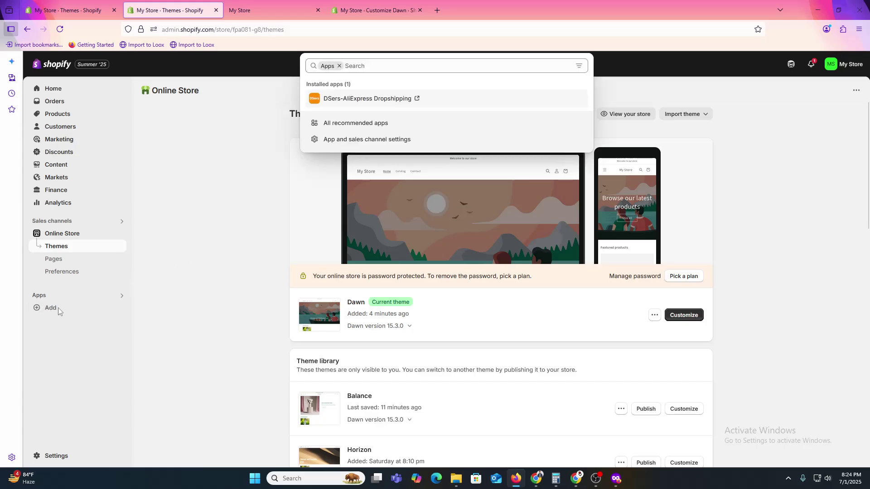
{"action": "left_click", "coordinate": [49, 308]}
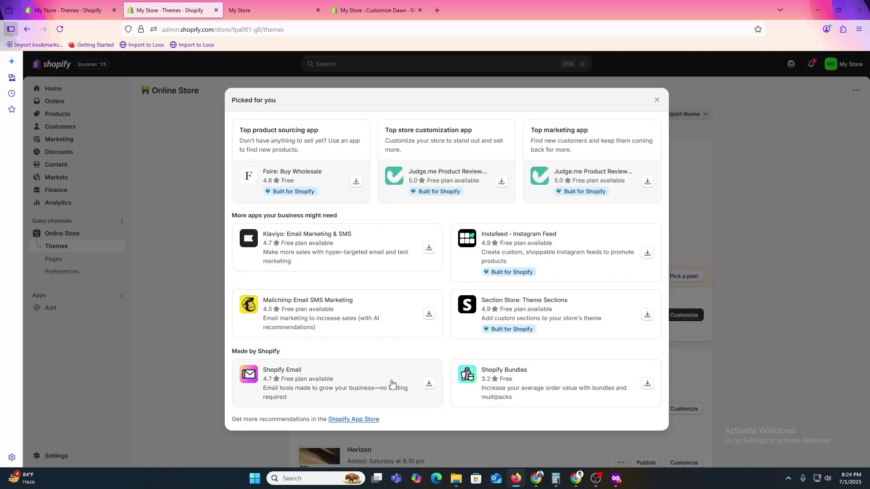
{"action": "left_click", "coordinate": [349, 420]}
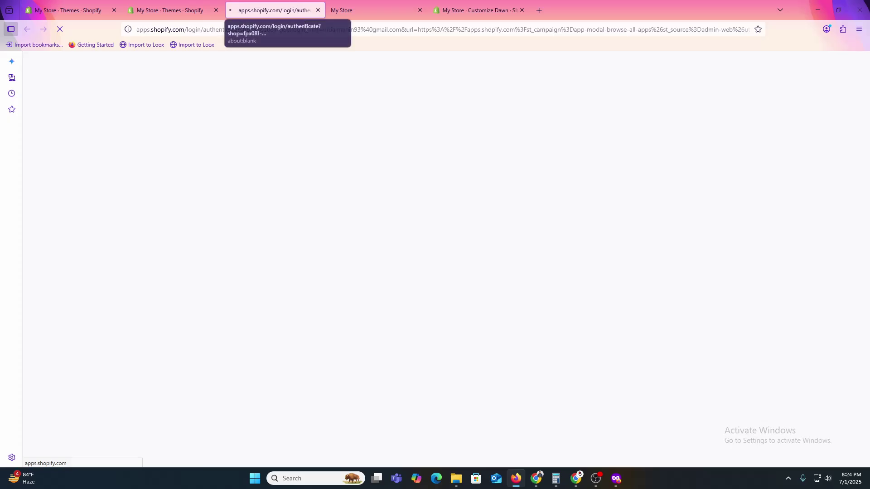
- Search the App Store for "instant", open the Instant Section & Page Builder listing and enlarge its Drag & Drop builder image
{"action": "left_click", "coordinate": [388, 64]}
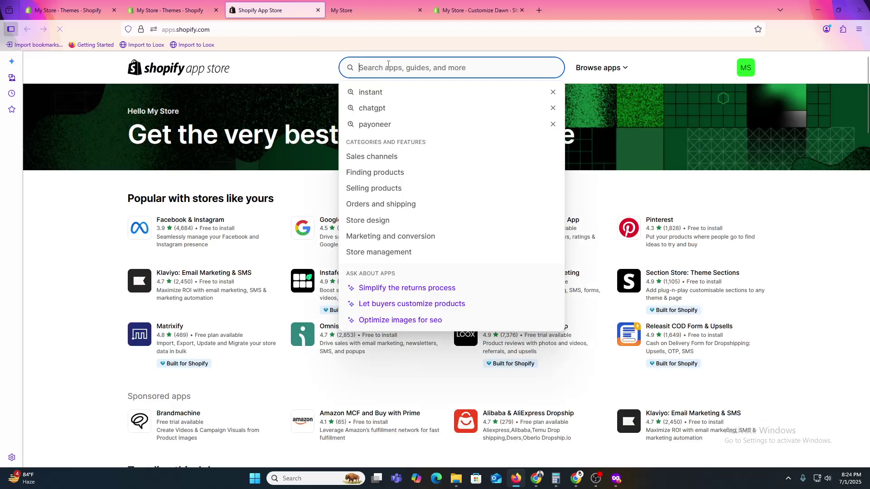
{"action": "type", "text": "instatnt"}
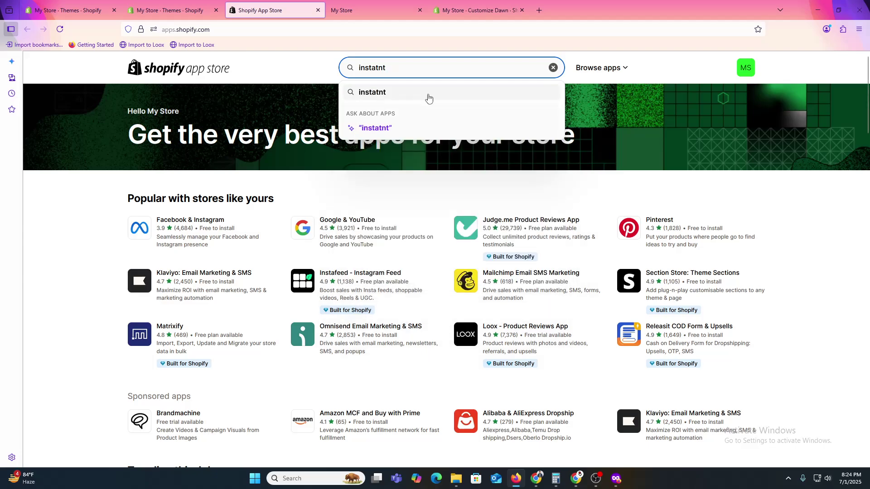
{"action": "key", "text": "BackSpace"}
{"action": "key", "text": "BackSpace"}
{"action": "key", "text": "BackSpace"}
{"action": "type", "text": "nt"}
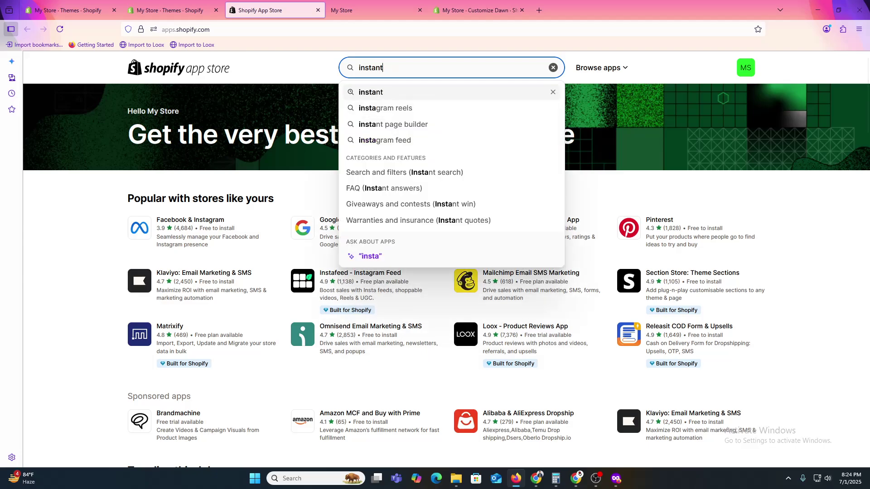
{"action": "left_click", "coordinate": [419, 140]}
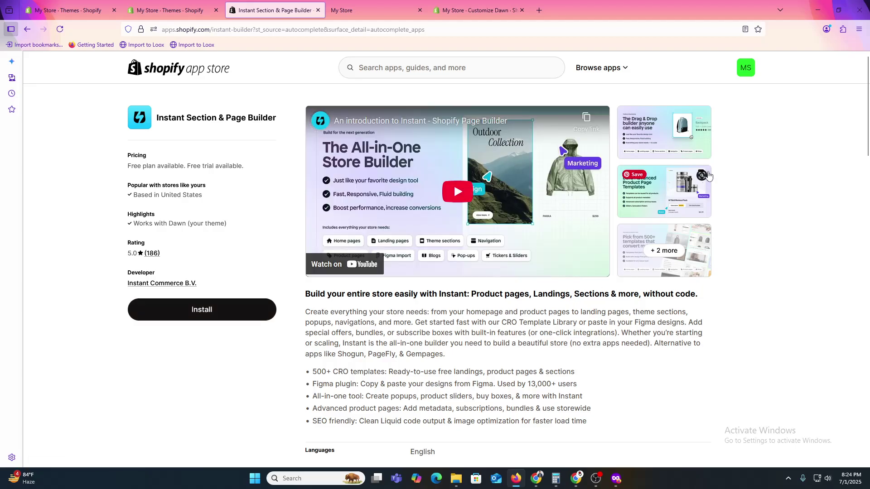
{"action": "left_click", "coordinate": [670, 132]}
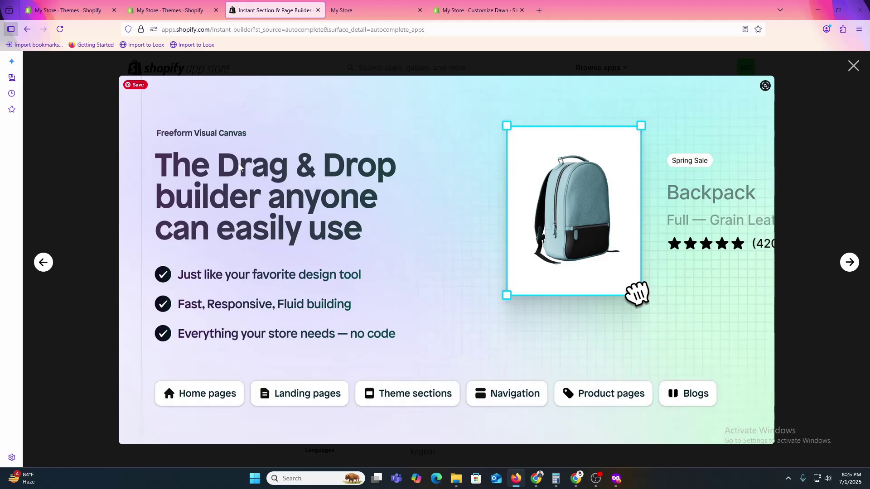
- Browse through the enlarged preview images in the Instant Section & Page Builder listing's gallery
{"action": "left_click", "coordinate": [849, 264]}
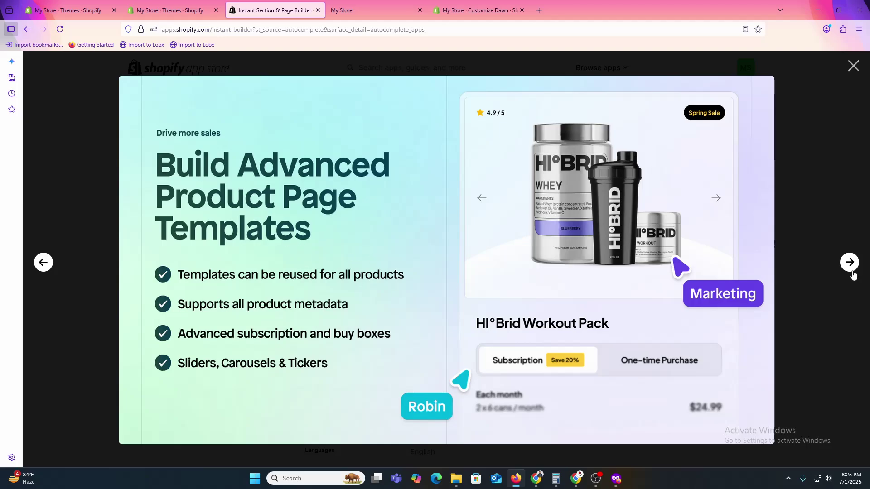
{"action": "left_click", "coordinate": [852, 270]}
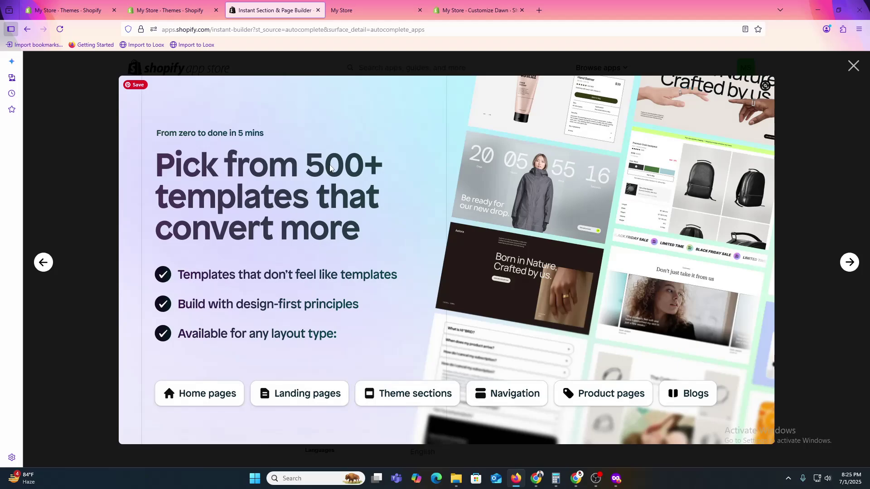
{"action": "left_click", "coordinate": [849, 262]}
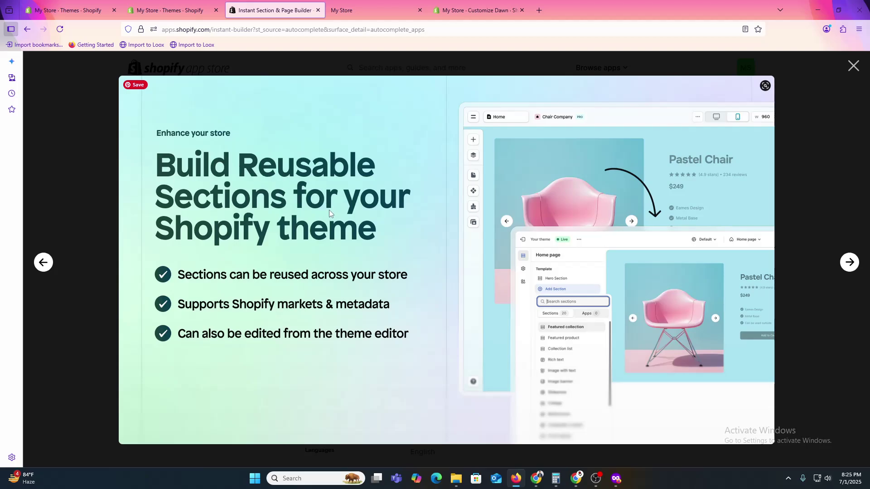
{"action": "left_click", "coordinate": [850, 262]}
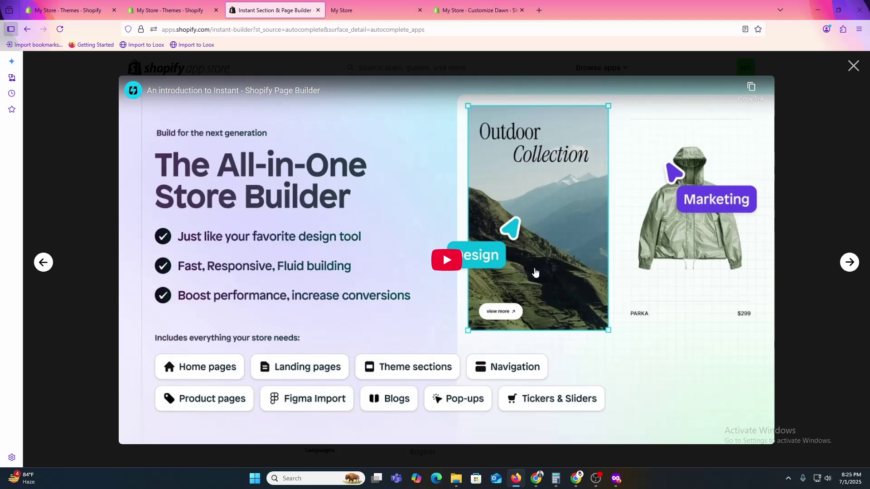
{"action": "left_click", "coordinate": [857, 263]}
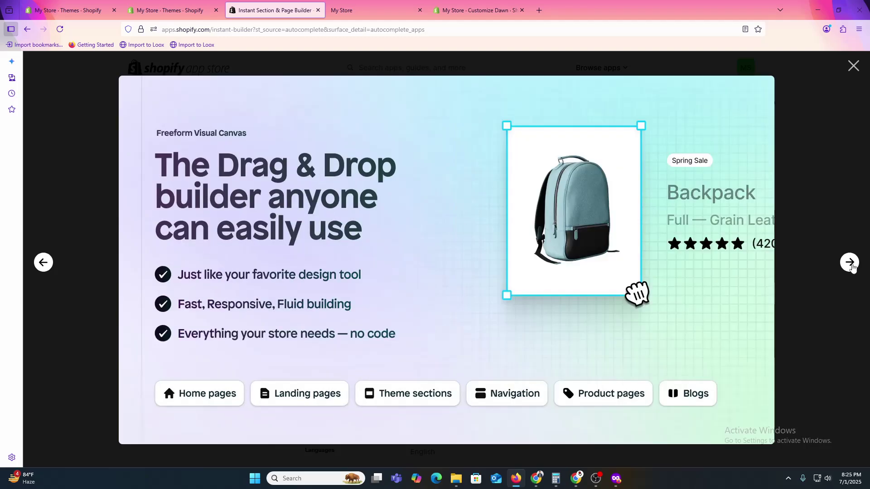
- Close the image gallery and install the Instant Section & Page Builder app on the store
{"action": "left_click", "coordinate": [810, 182]}
{"action": "left_click", "coordinate": [202, 308]}
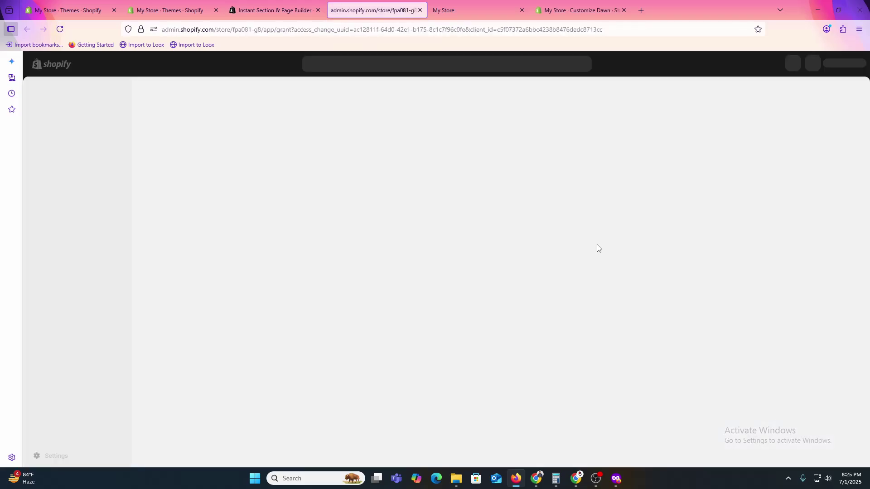
{"action": "left_click", "coordinate": [627, 265]}
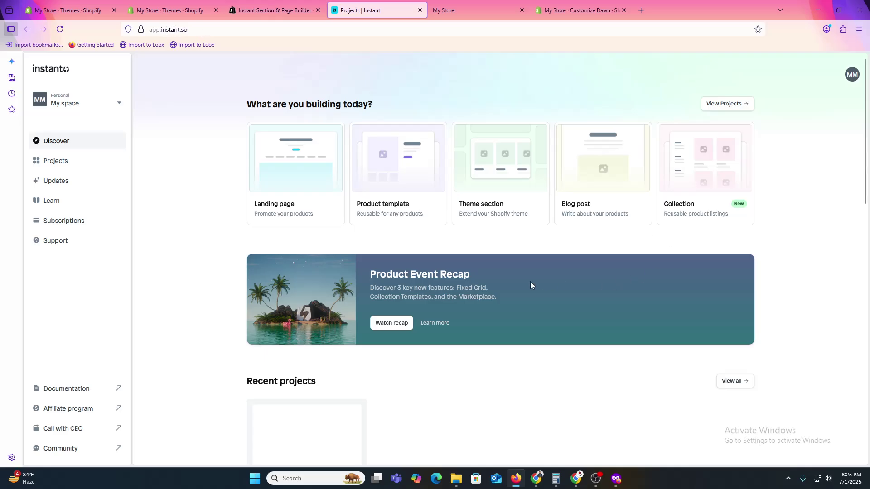
- Open the product template library from the Instant dashboard using the existing project, dismiss the product update notice and look through the product templates
{"action": "scroll", "coordinate": [529, 285], "scroll_direction": "down", "scroll_amount": 8}
{"action": "scroll", "coordinate": [222, 341], "scroll_direction": "up", "scroll_amount": 6}
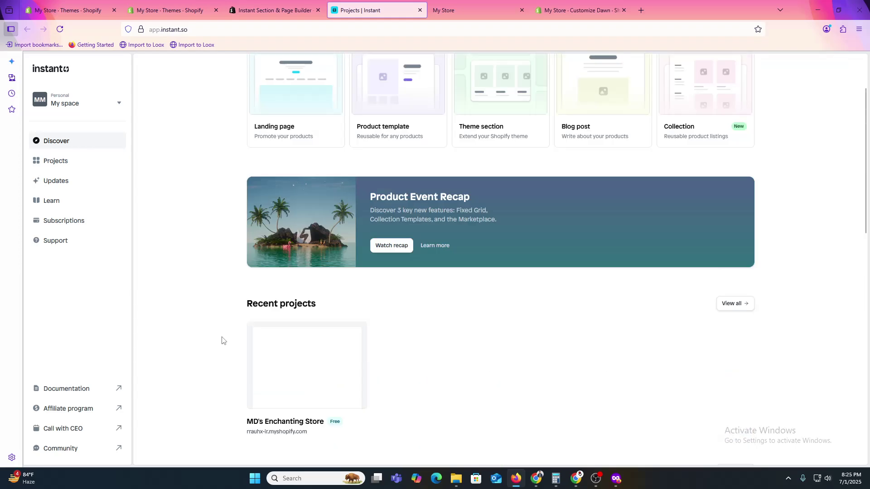
{"action": "scroll", "coordinate": [222, 341], "scroll_direction": "up", "scroll_amount": 2}
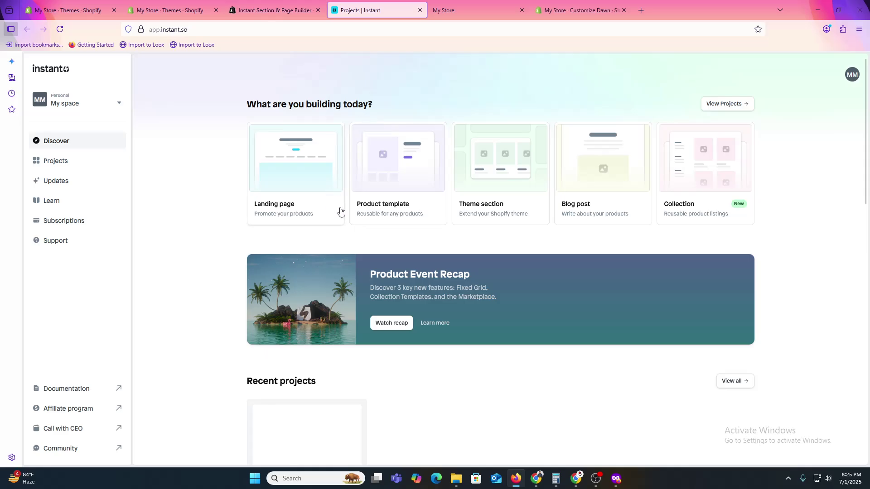
{"action": "left_click", "coordinate": [398, 178]}
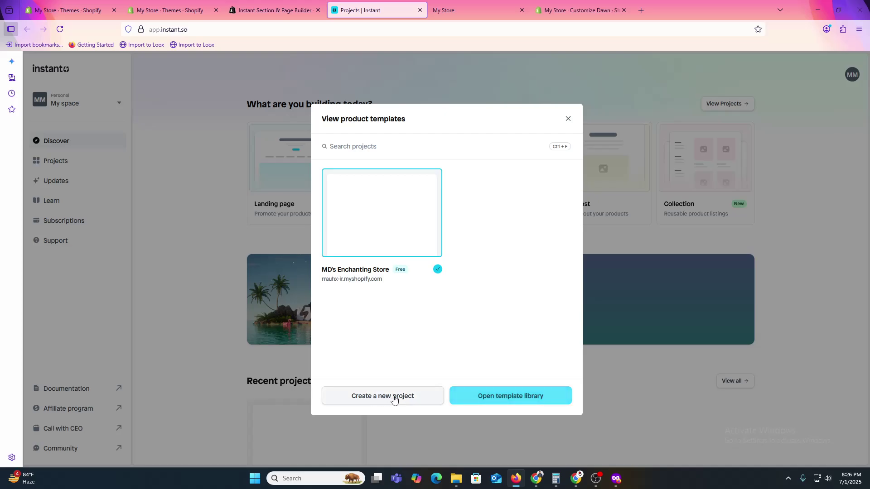
{"action": "left_click", "coordinate": [487, 398]}
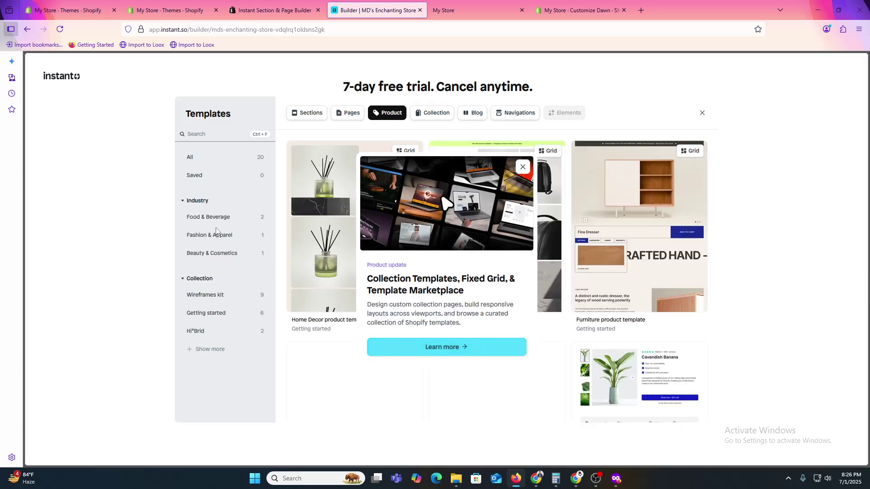
{"action": "left_click", "coordinate": [439, 117]}
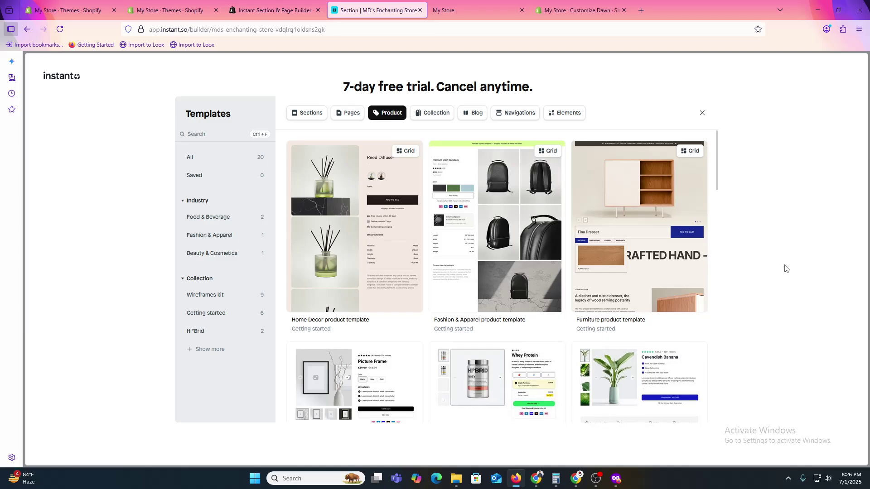
{"action": "scroll", "coordinate": [643, 217], "scroll_direction": "down", "scroll_amount": 6}
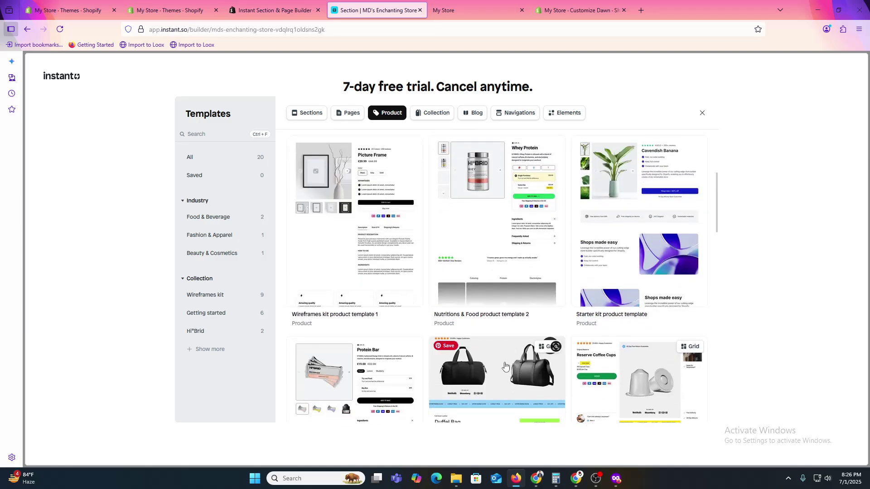
{"action": "scroll", "coordinate": [501, 362], "scroll_direction": "down", "scroll_amount": 5}
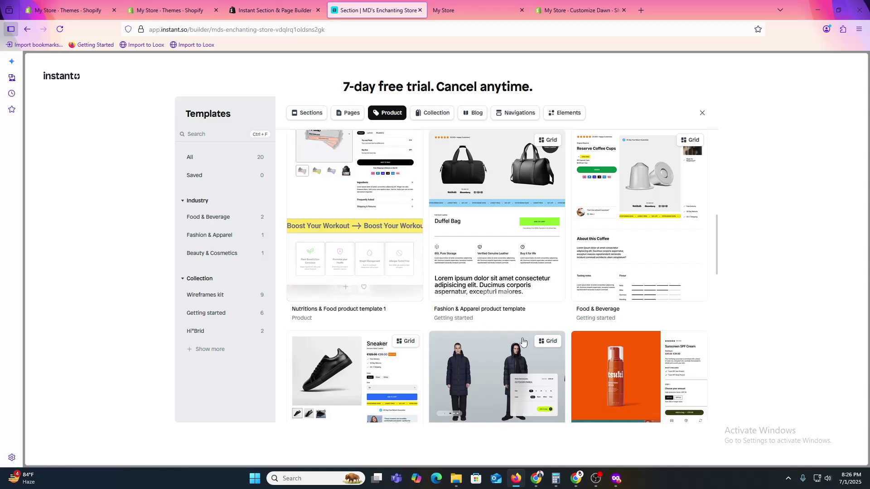
{"action": "scroll", "coordinate": [595, 337], "scroll_direction": "down", "scroll_amount": 3}
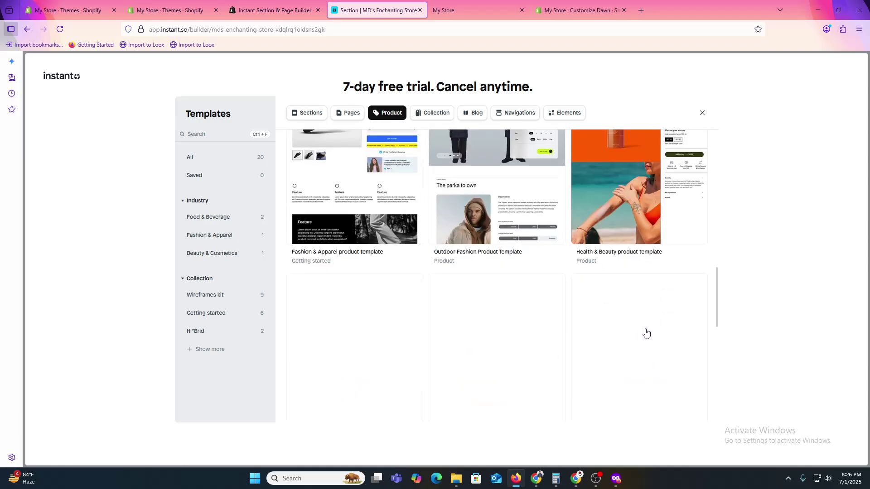
{"action": "scroll", "coordinate": [646, 333], "scroll_direction": "down", "scroll_amount": 3}
{"action": "scroll", "coordinate": [560, 242], "scroll_direction": "up", "scroll_amount": 11}
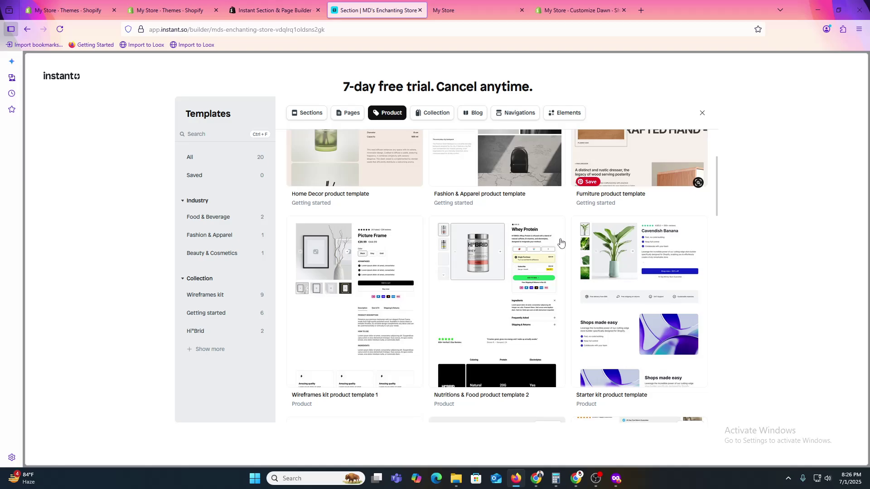
- Switch to the store admin and view the online store's home page down to the featured products
{"action": "left_click", "coordinate": [172, 10]}
{"action": "left_click", "coordinate": [178, 153]}
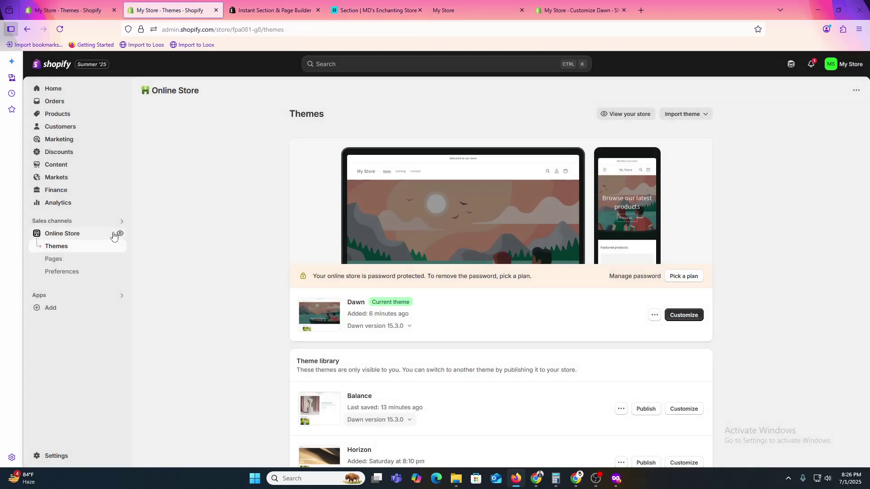
{"action": "left_click", "coordinate": [119, 234]}
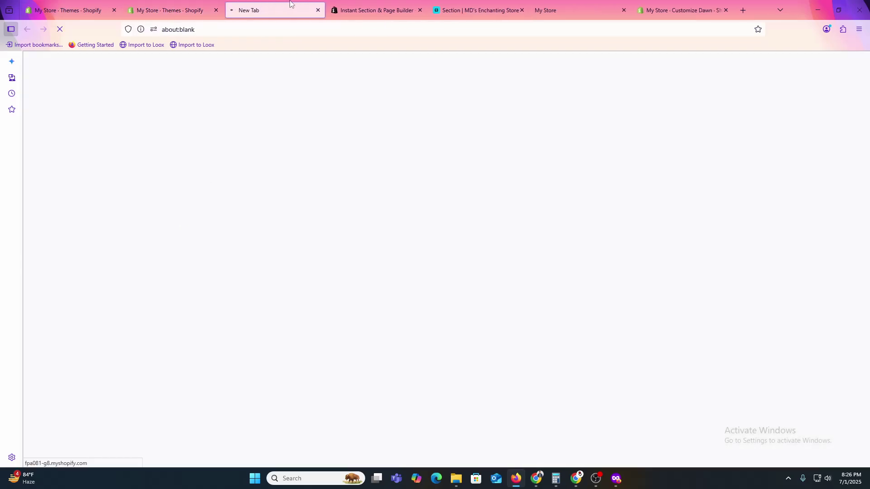
{"action": "scroll", "coordinate": [448, 296], "scroll_direction": "down", "scroll_amount": 6}
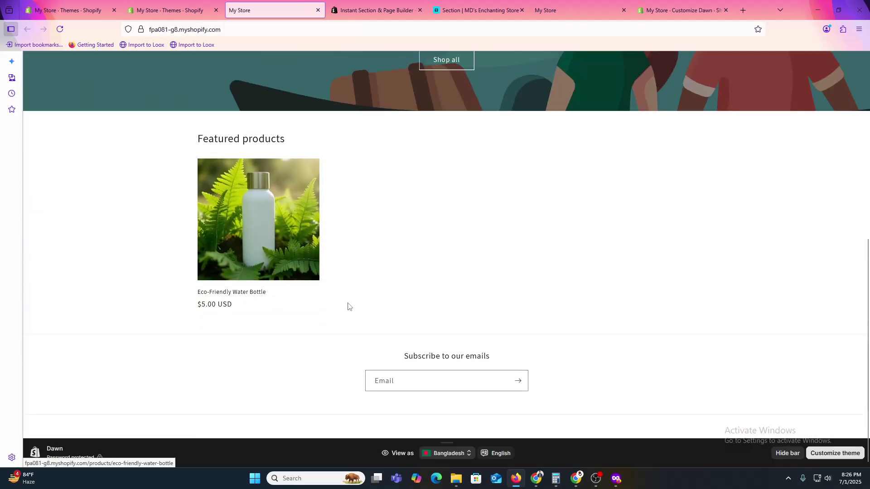
- Try to use a product template from Instant's template library, and return to the Instant dashboard
{"action": "left_click", "coordinate": [486, 6]}
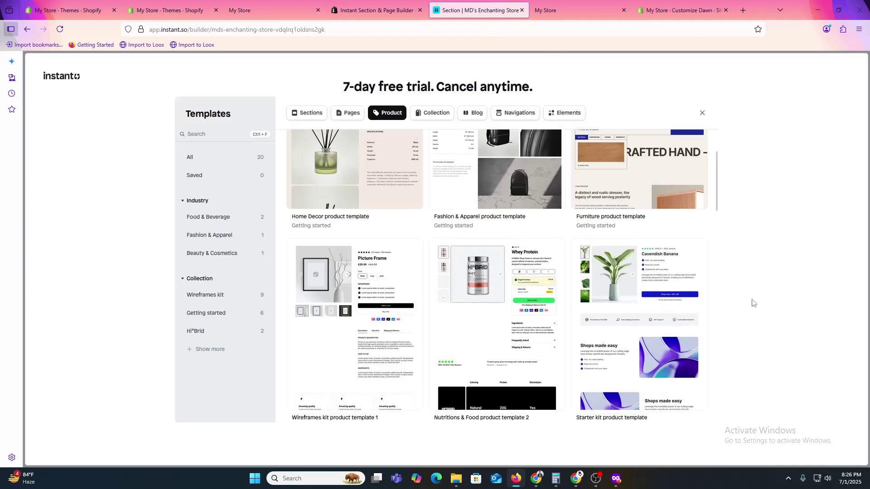
{"action": "mouse_move", "coordinate": [499, 308]}
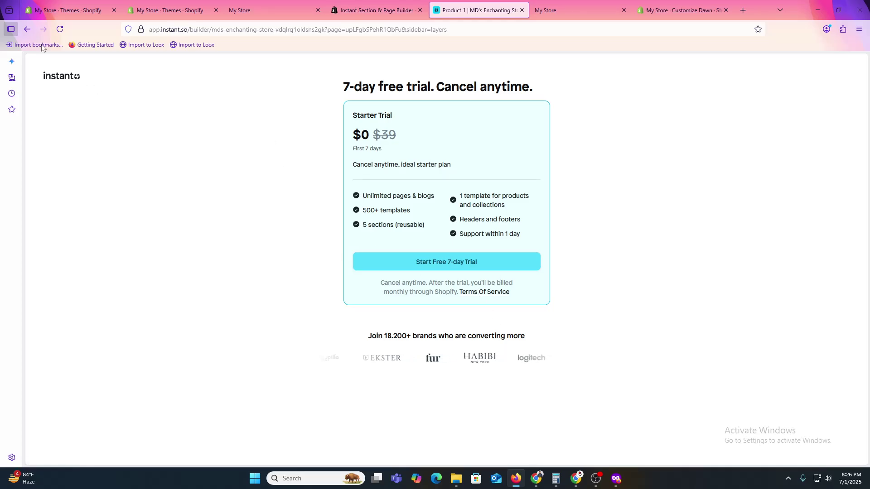
{"action": "left_click", "coordinate": [28, 30]}
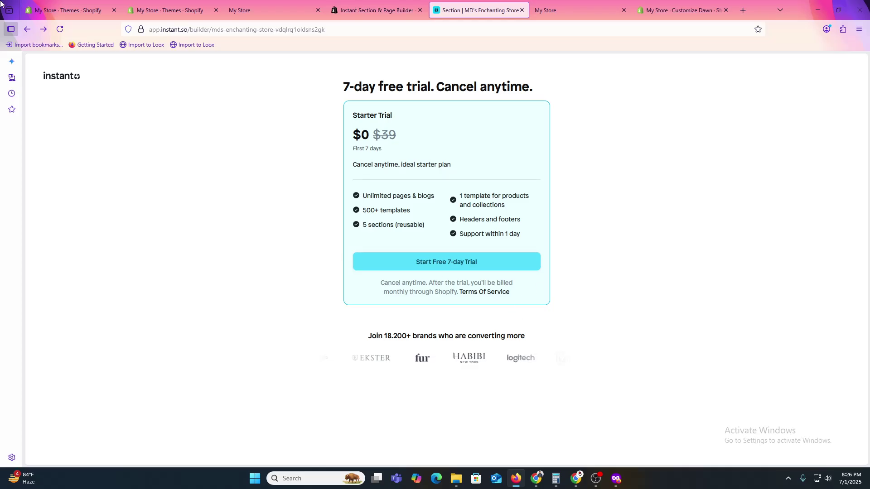
{"action": "left_click", "coordinate": [29, 31]}
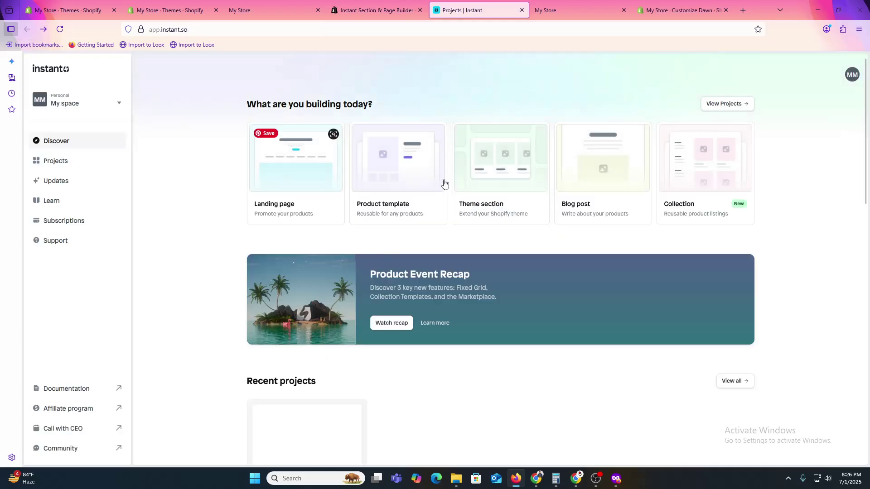
- Create a new Instant project with the suggested title and connect it to the Shopify store, keeping brand style import enabled
{"action": "left_click", "coordinate": [412, 183]}
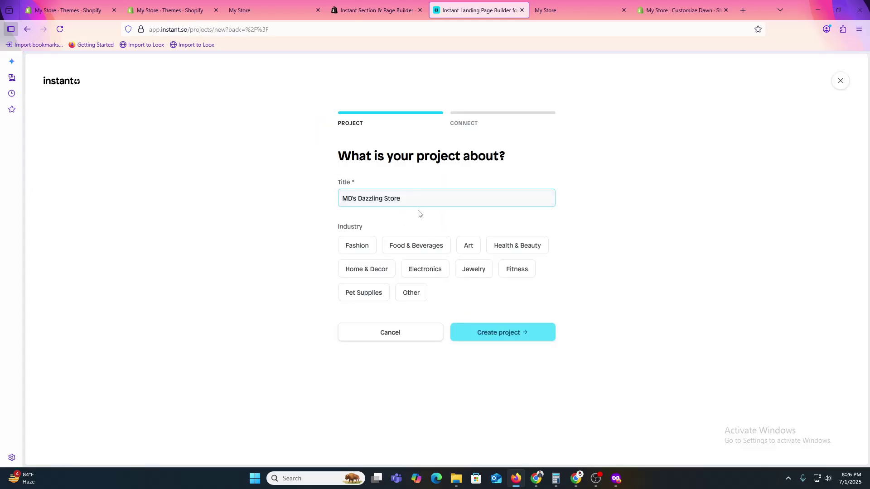
{"action": "left_click", "coordinate": [516, 334]}
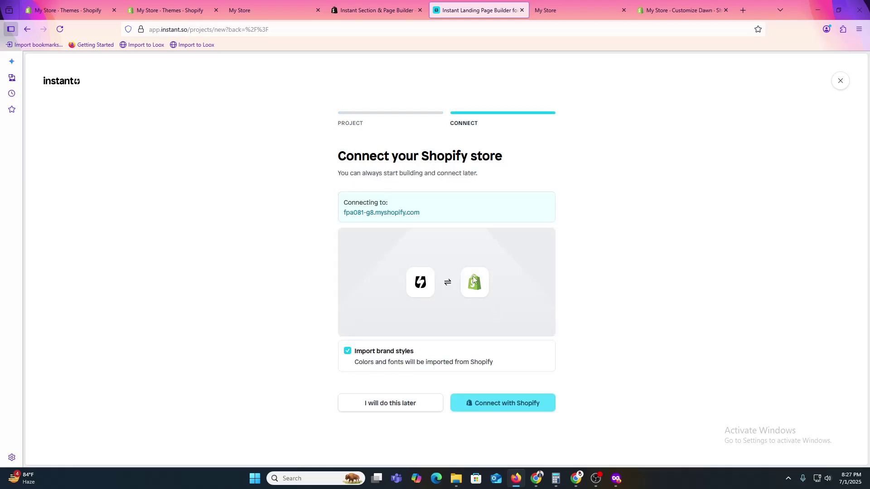
{"action": "left_click", "coordinate": [501, 403]}
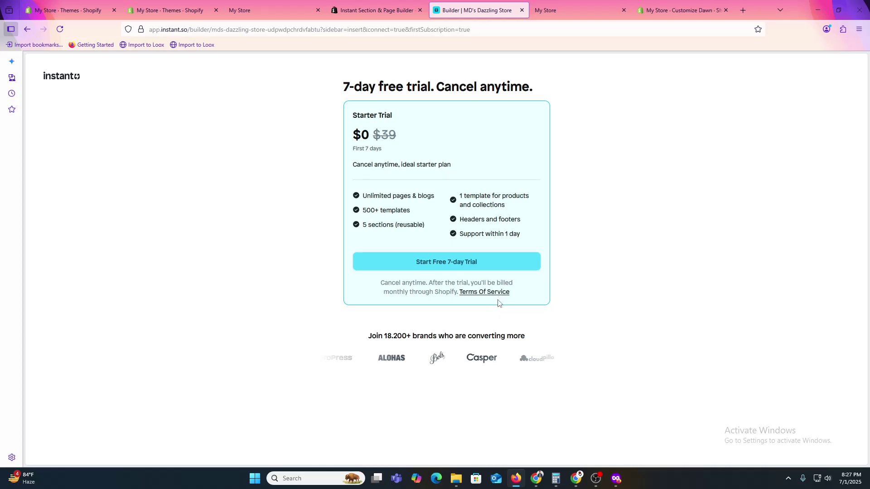
- Try to start the free 7-day Starter trial, and reopen Instant Section & Page Builder from the store's installed apps
{"action": "left_click", "coordinate": [441, 265]}
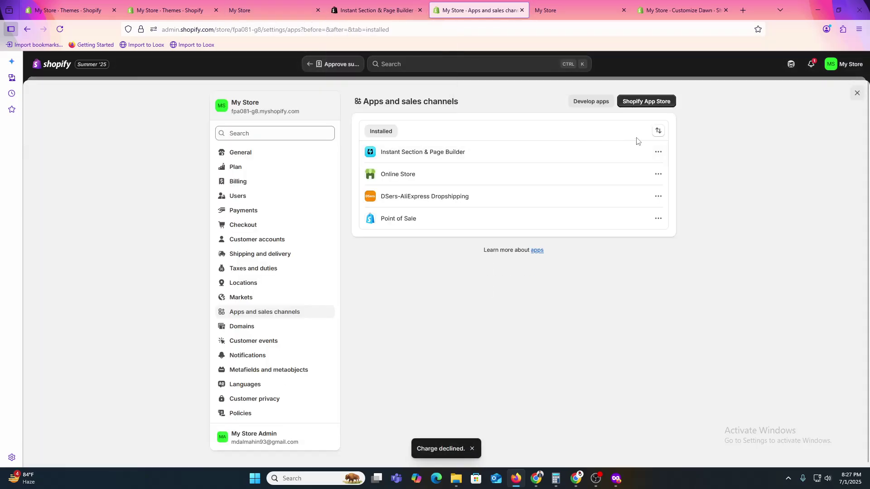
{"action": "left_click", "coordinate": [658, 152]}
{"action": "left_click", "coordinate": [645, 168]}
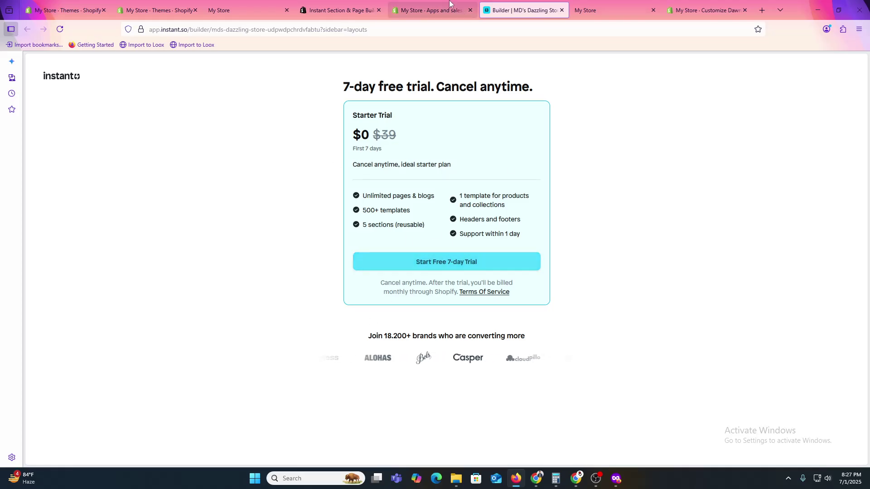
{"action": "left_click_drag", "start_coordinate": [379, 166], "coordinate": [447, 164]}
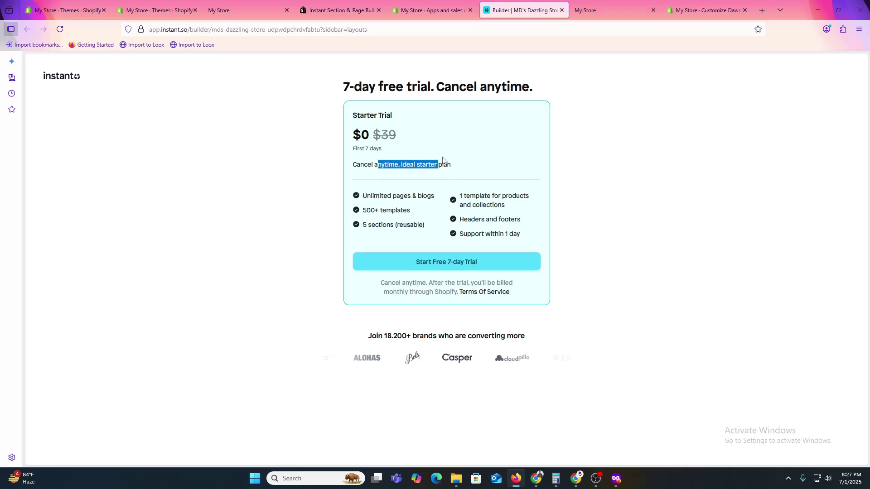
{"action": "left_click", "coordinate": [447, 165]}
- Open the Instant Section & Page Builder details in the store's apps and sales channels settings and launch the app
{"action": "left_click", "coordinate": [426, 5]}
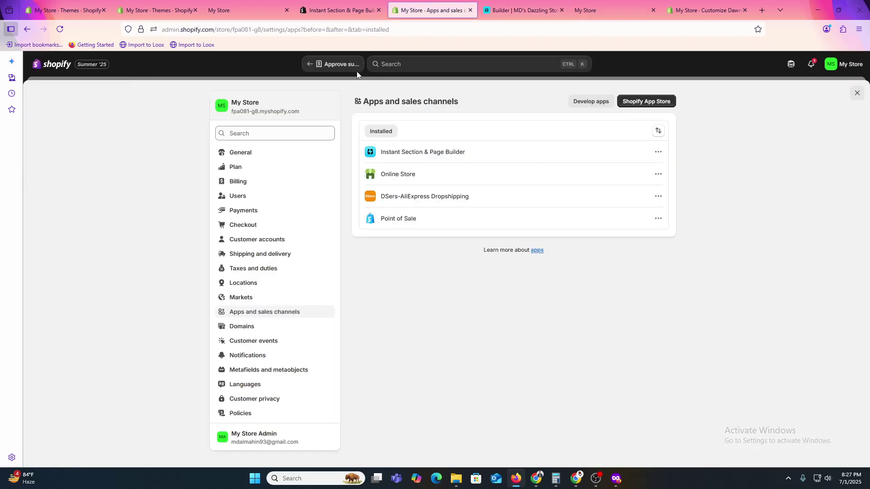
{"action": "left_click", "coordinate": [51, 68]}
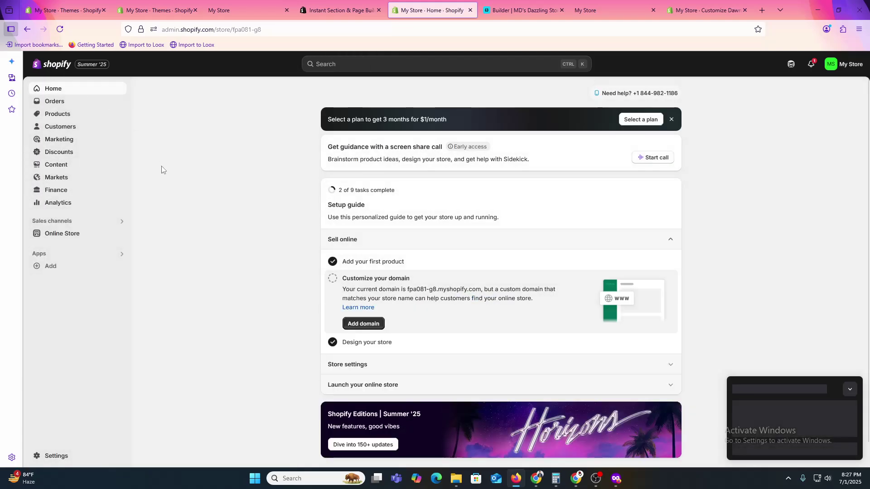
{"action": "left_click", "coordinate": [56, 456]}
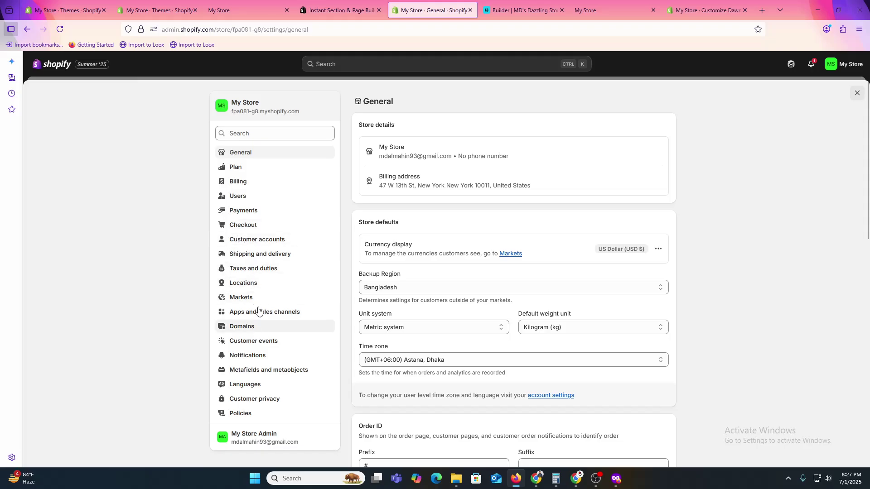
{"action": "left_click", "coordinate": [262, 313]}
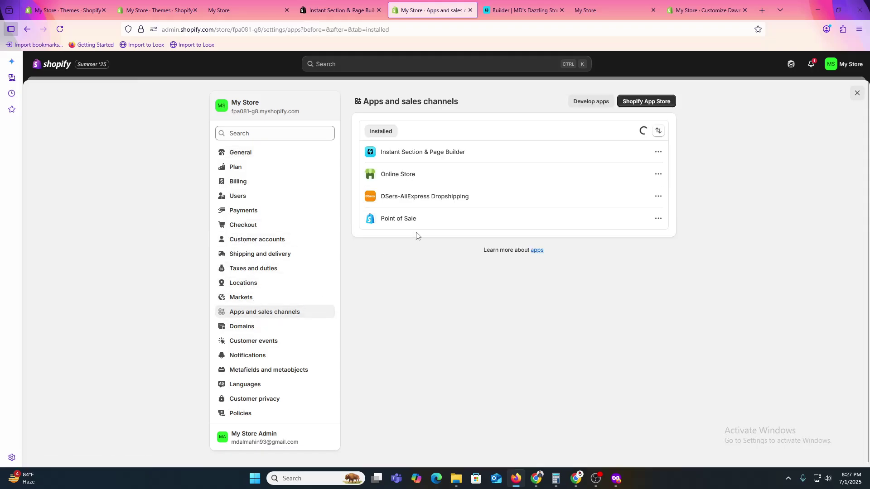
{"action": "left_click", "coordinate": [448, 152]}
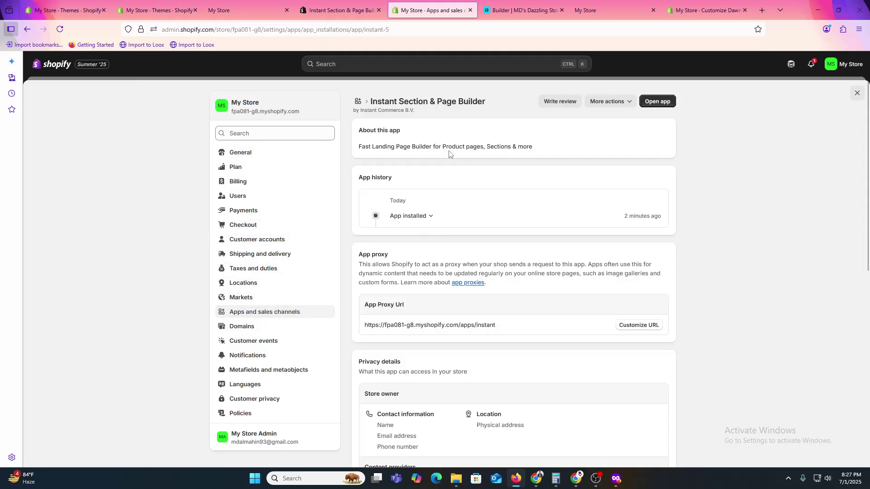
{"action": "left_click", "coordinate": [665, 102]}
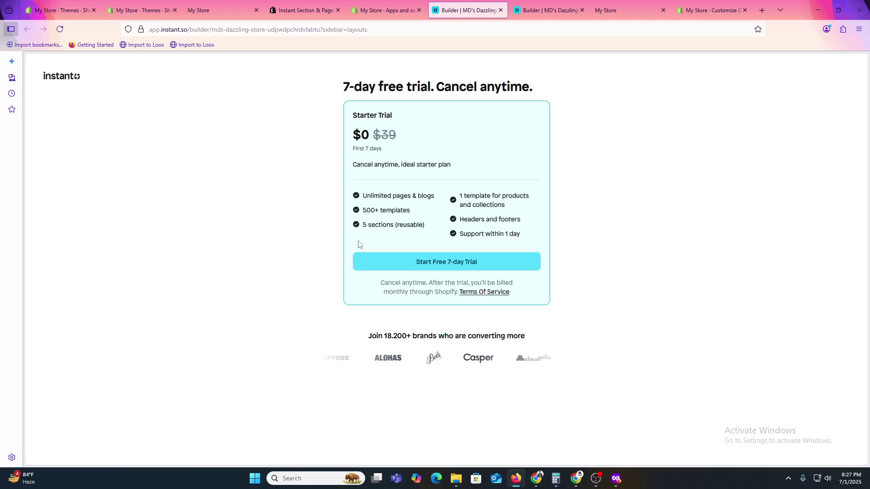
- Go to app.instant.so, open the project list, and review the available actions for the MD's Enchanting Store project
{"action": "left_click", "coordinate": [213, 29]}
{"action": "type", "text": "app.instant.so"}
{"action": "key", "text": "Return"}
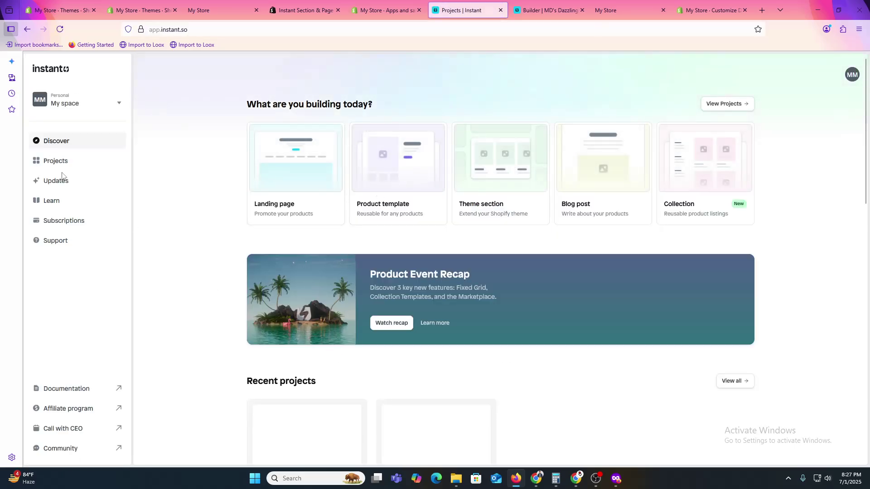
{"action": "left_click", "coordinate": [62, 169]}
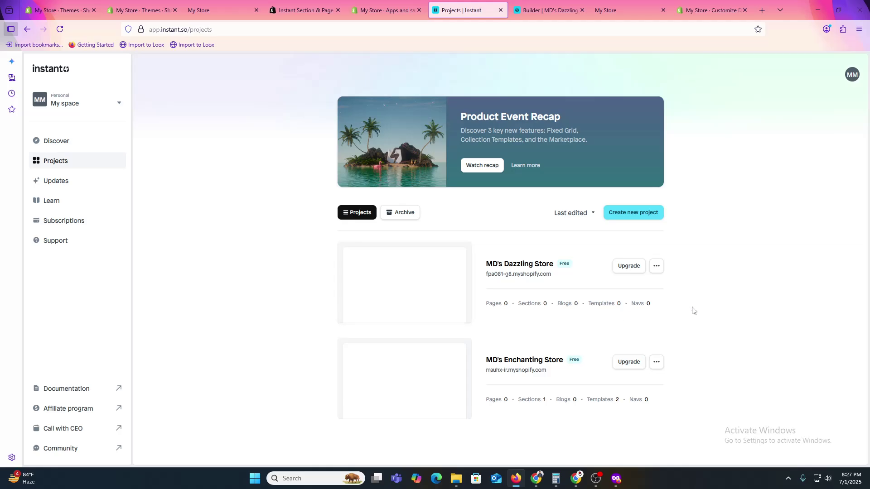
{"action": "left_click", "coordinate": [656, 363]}
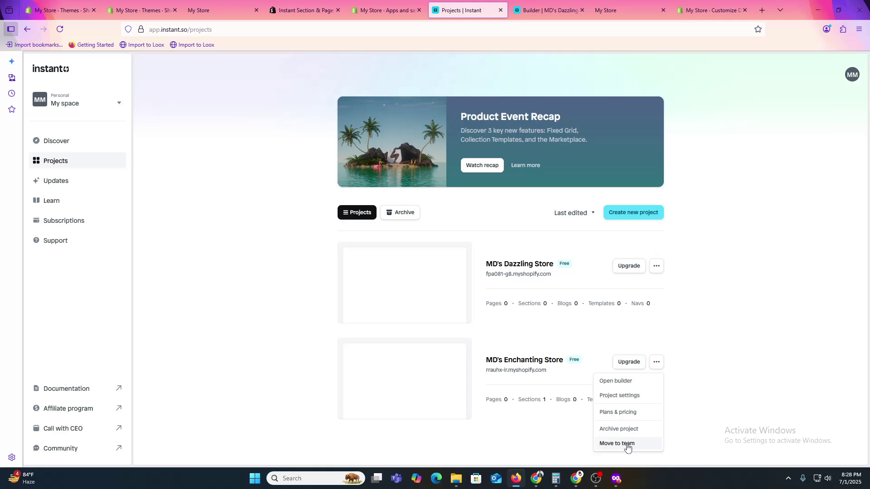
{"action": "left_click", "coordinate": [711, 339]}
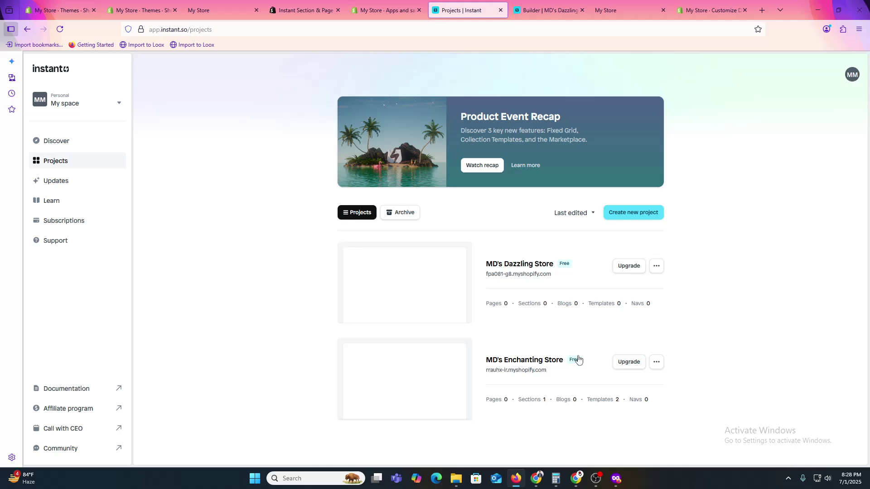
- Archive the MD's Dazzling Store and MD's Enchanting Store projects
{"action": "left_click", "coordinate": [660, 271]}
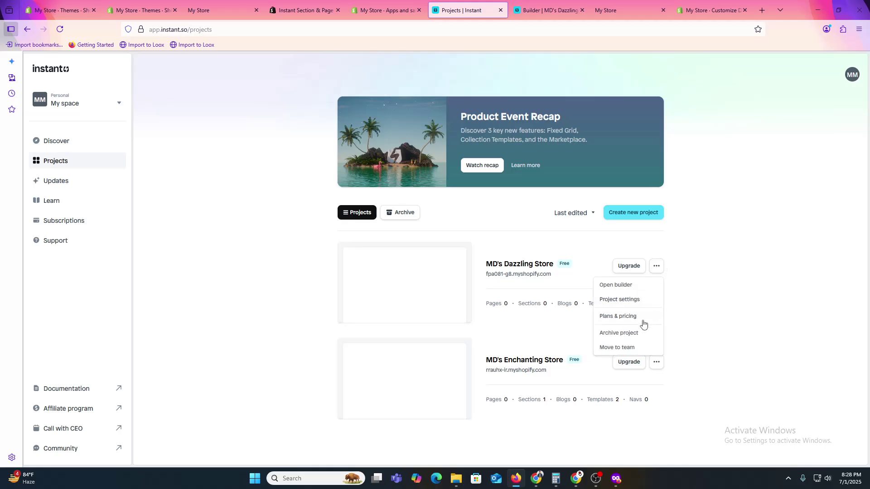
{"action": "left_click", "coordinate": [639, 334]}
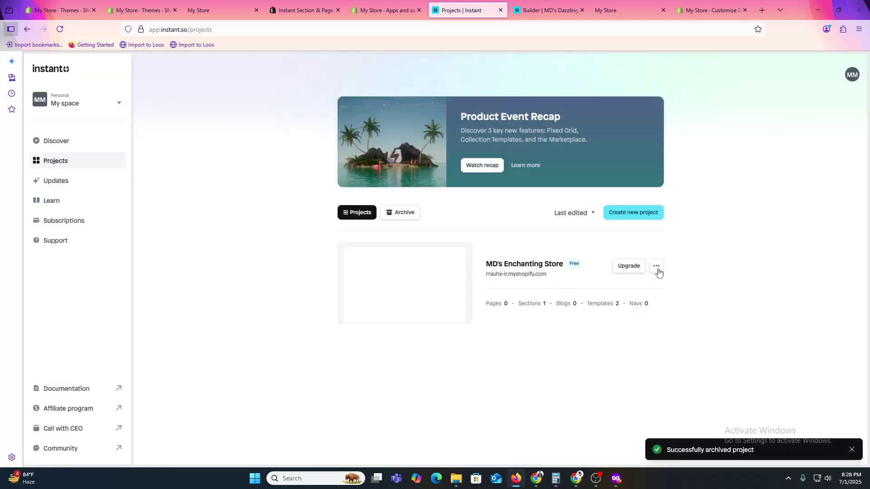
{"action": "left_click", "coordinate": [658, 270]}
{"action": "left_click", "coordinate": [620, 334]}
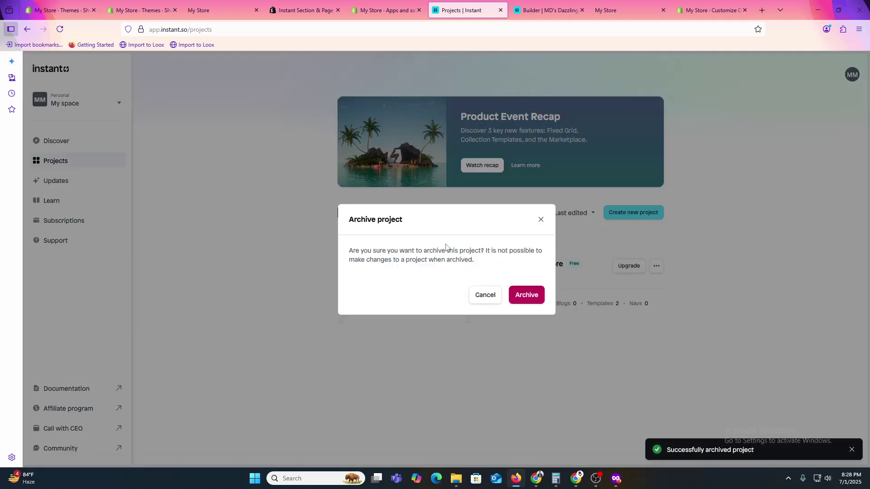
{"action": "left_click", "coordinate": [525, 296]}
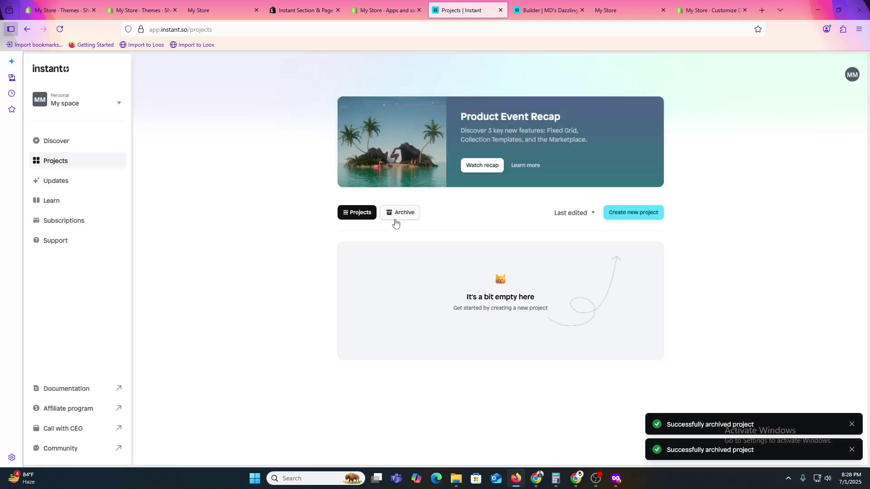
- Check the archived projects and the actions available for MD's Enchanting Store, and return to the active project list
{"action": "left_click", "coordinate": [400, 216]}
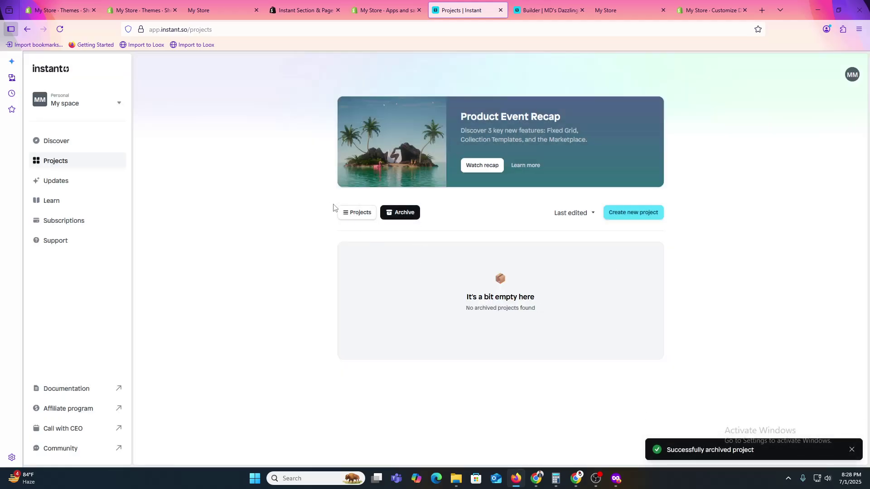
{"action": "left_click", "coordinate": [353, 213]}
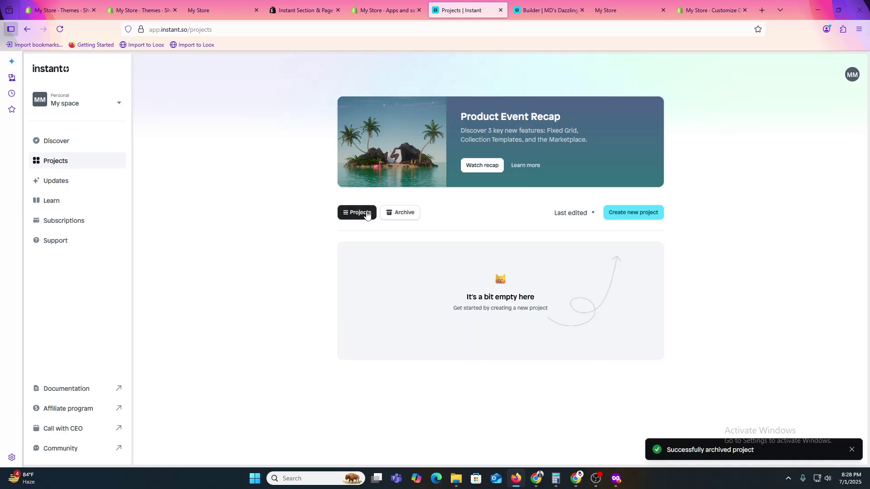
{"action": "left_click", "coordinate": [408, 213]}
{"action": "left_click", "coordinate": [655, 268]}
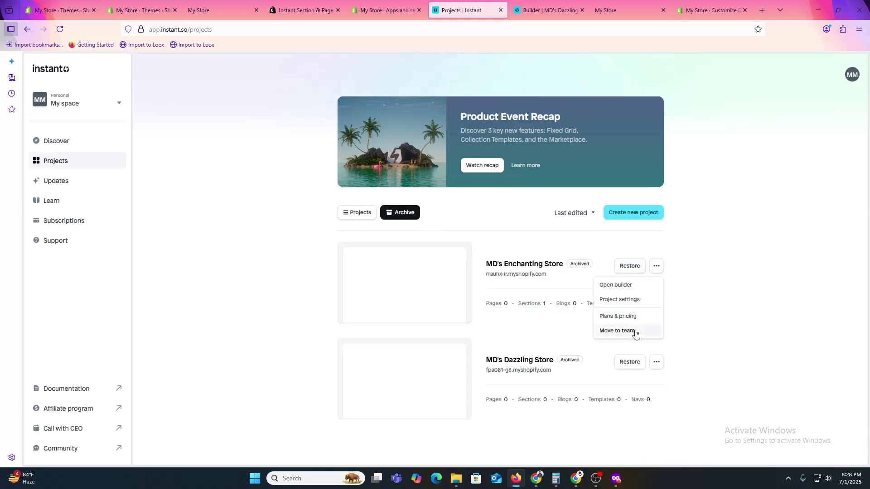
{"action": "left_click", "coordinate": [682, 377]}
{"action": "left_click", "coordinate": [351, 214]}
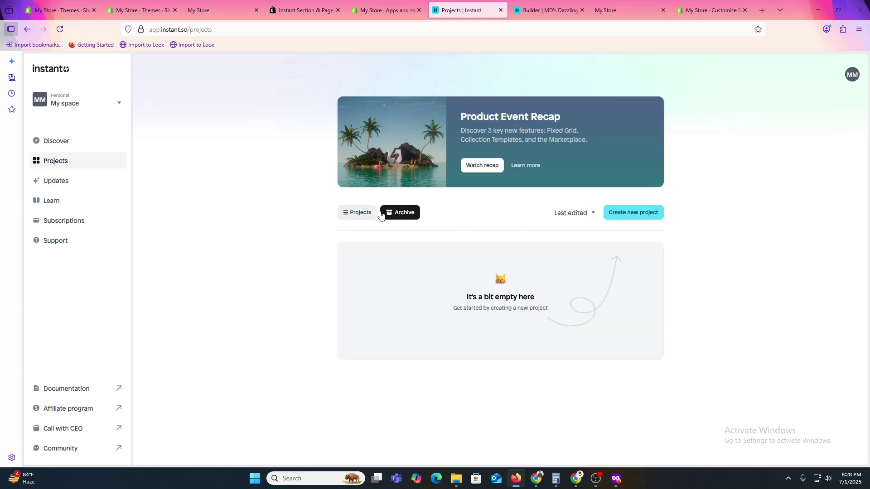
- Create a project titled MD's Sharp Store and try to connect it to the Shopify store with brand style import enabled
{"action": "left_click", "coordinate": [649, 212]}
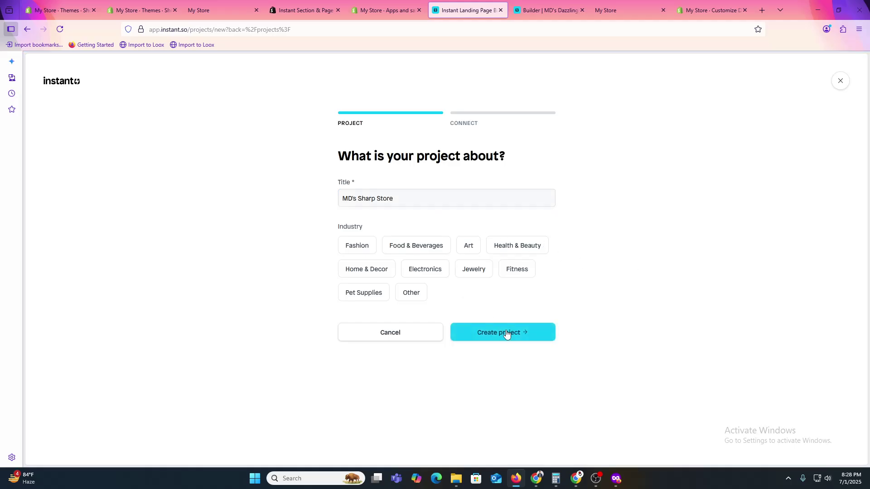
{"action": "left_click", "coordinate": [508, 332]}
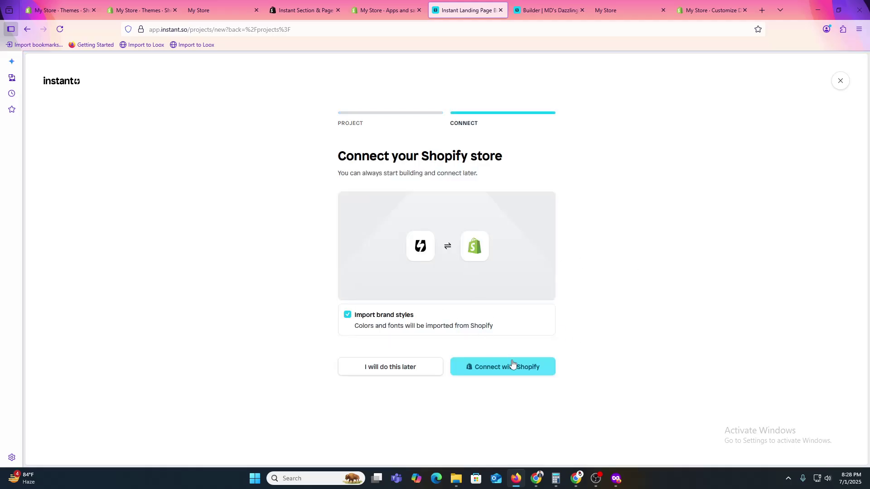
{"action": "left_click", "coordinate": [512, 366]}
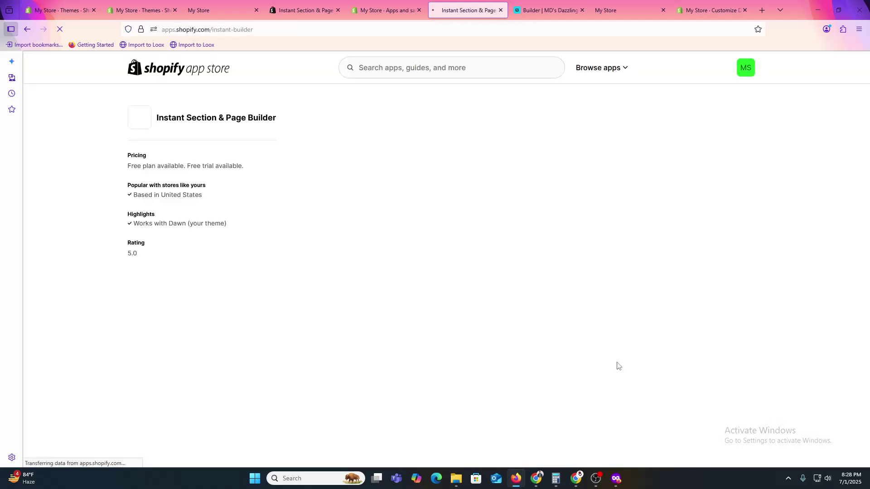
{"action": "left_click", "coordinate": [190, 316]}
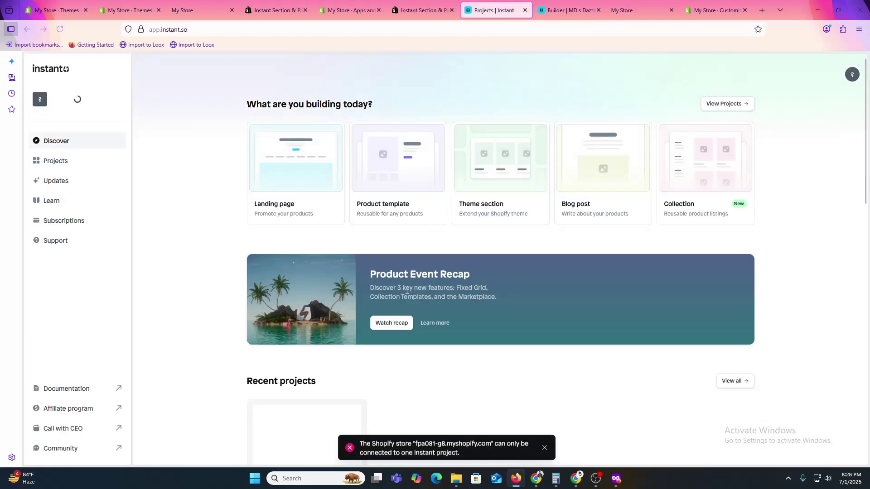
- View the project choices for product templates, close them, and read the notice about the store connection
{"action": "left_click", "coordinate": [405, 177]}
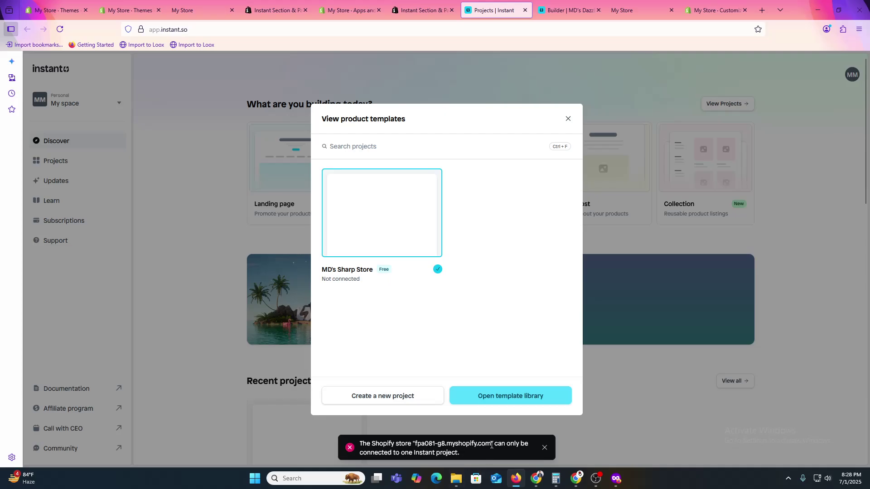
{"action": "left_click", "coordinate": [370, 442]}
{"action": "double_click", "coordinate": [378, 444]}
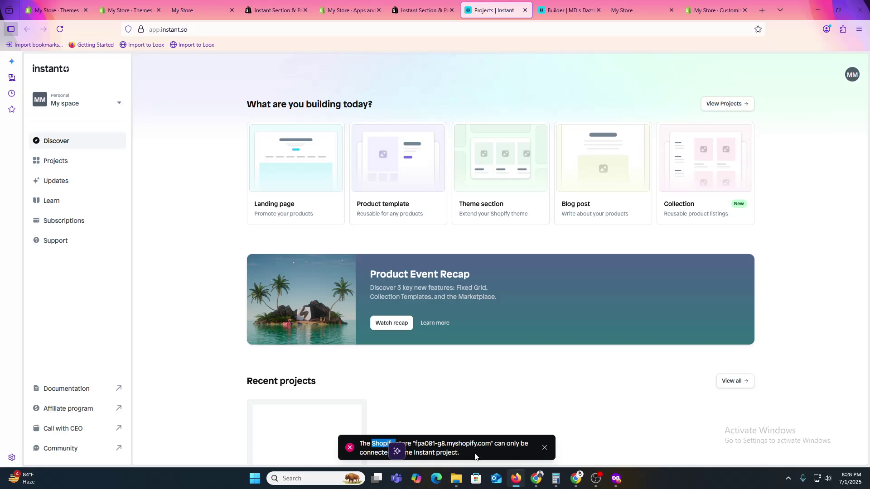
{"action": "left_click", "coordinate": [477, 456]}
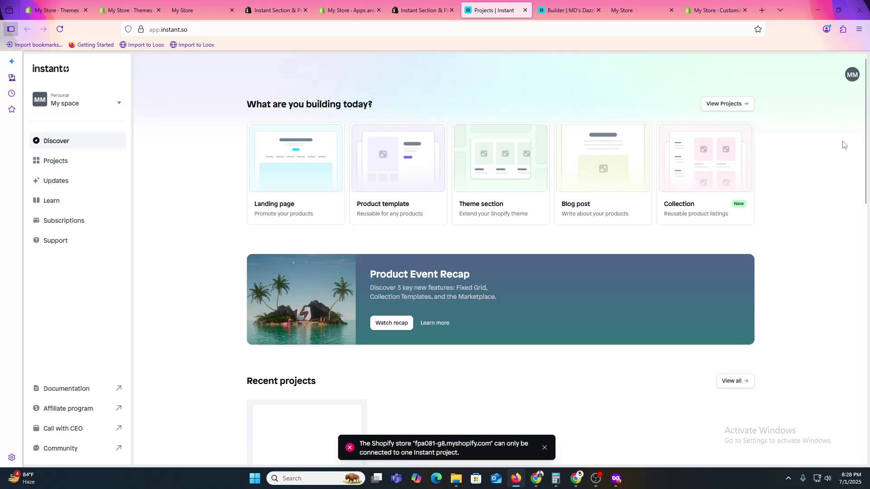
- Examine the Instant account's personal details and cursor options, and return to the dashboard
{"action": "left_click", "coordinate": [849, 80]}
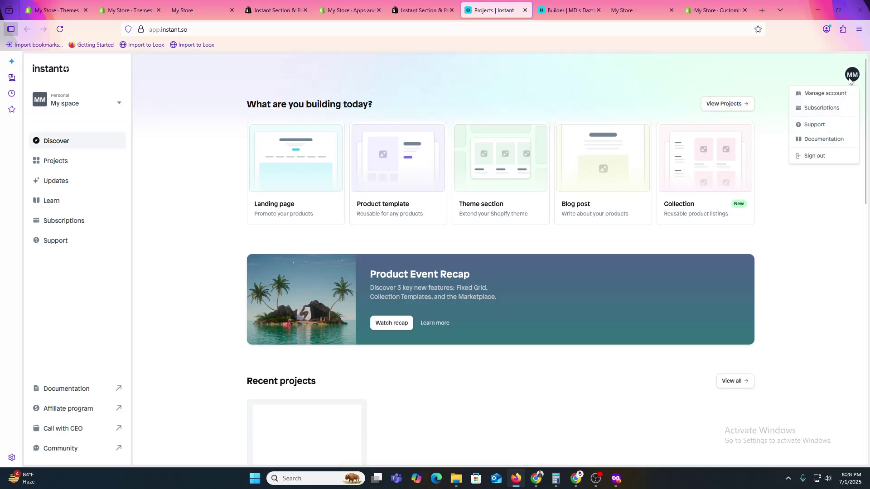
{"action": "left_click", "coordinate": [831, 94]}
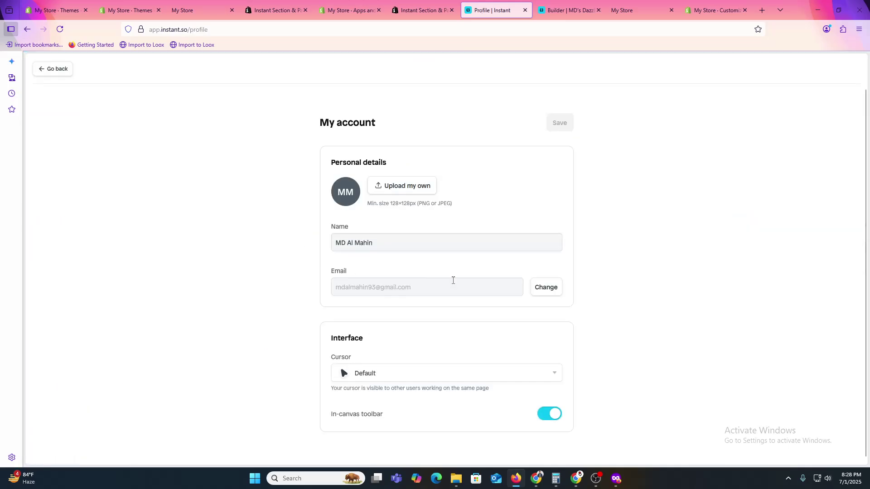
{"action": "left_click", "coordinate": [443, 370]}
{"action": "left_click", "coordinate": [433, 377]}
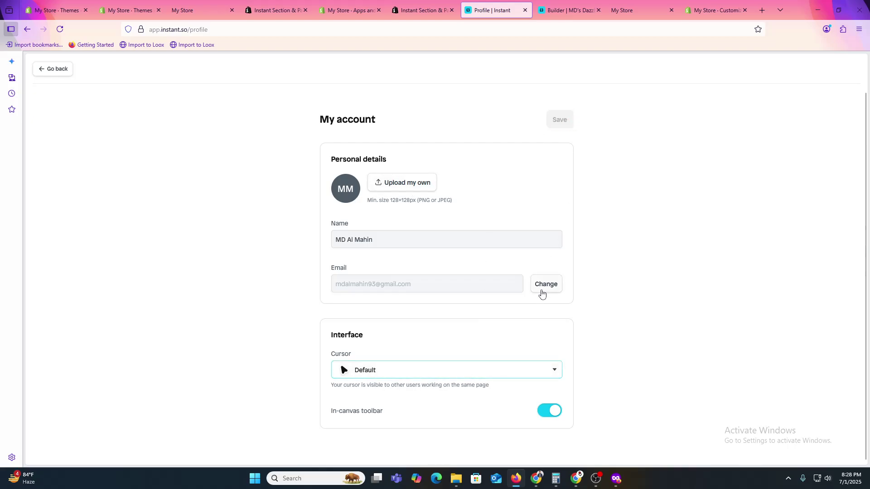
{"action": "left_click", "coordinate": [546, 370]}
{"action": "left_click", "coordinate": [545, 373]}
{"action": "left_click", "coordinate": [52, 71]}
- Open the project subscriptions, view the plans for MD's Dazzling Store, and examine its Shopify connection and publishing settings
{"action": "left_click", "coordinate": [852, 74]}
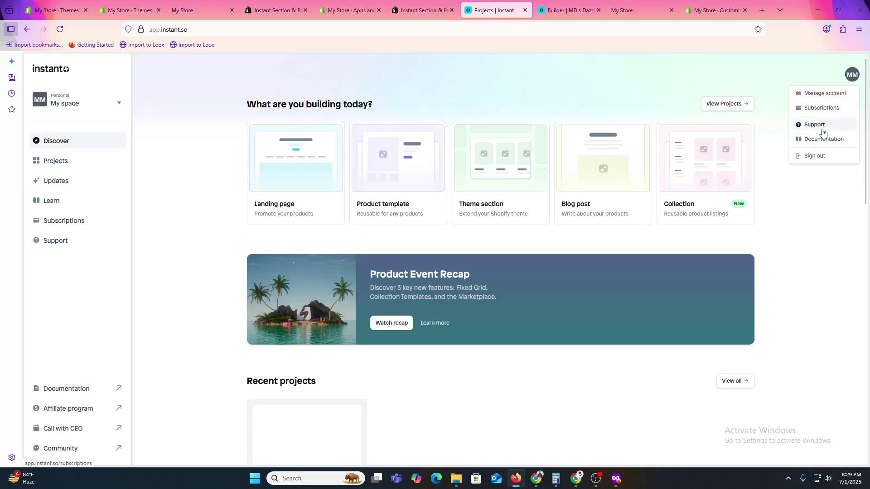
{"action": "left_click", "coordinate": [824, 109]}
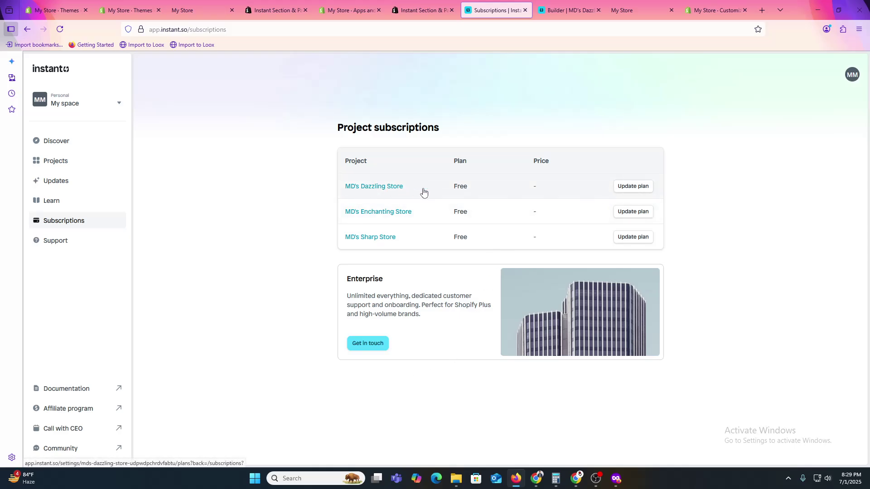
{"action": "left_click", "coordinate": [391, 192]}
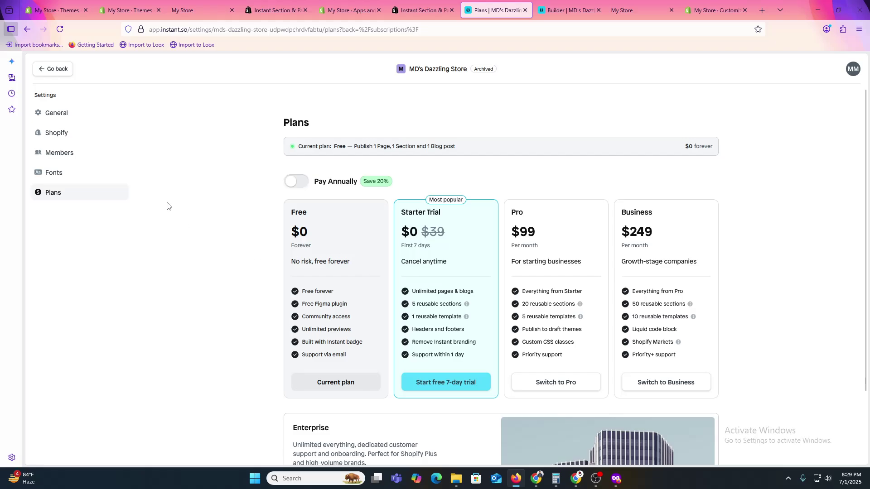
{"action": "left_click", "coordinate": [65, 133]}
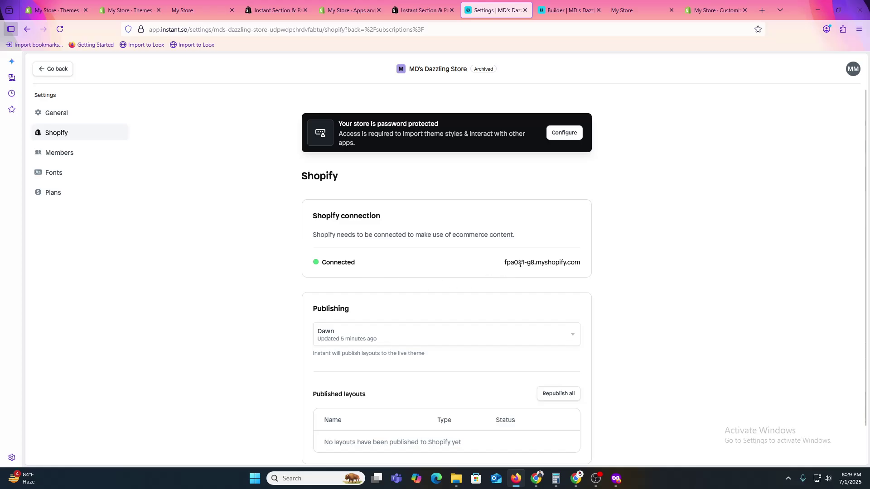
{"action": "scroll", "coordinate": [539, 317], "scroll_direction": "down", "scroll_amount": 1}
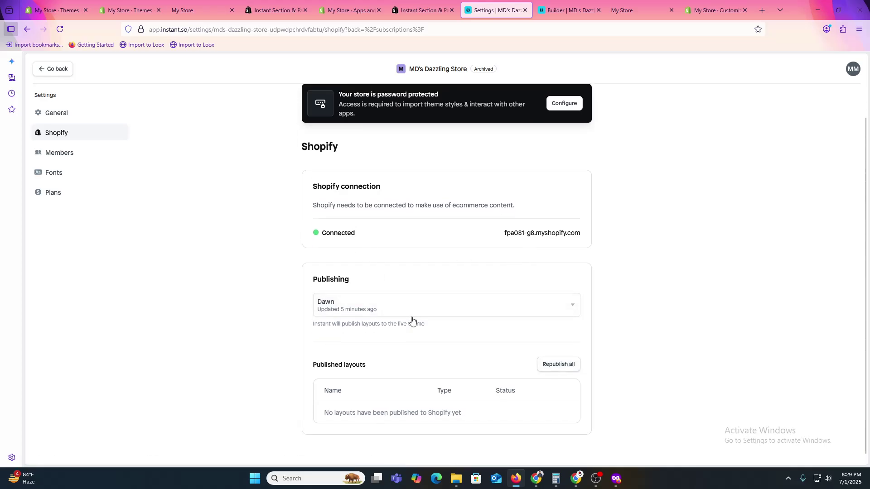
{"action": "scroll", "coordinate": [405, 335], "scroll_direction": "up", "scroll_amount": 1}
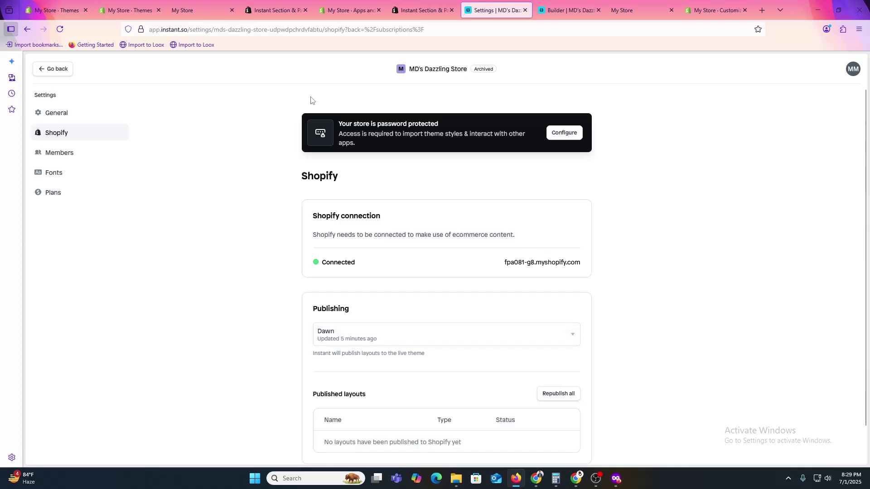
- Compare the open storefront pages with the store connected to MD's Dazzling Store, and return to its Shopify settings
{"action": "left_click", "coordinate": [182, 3]}
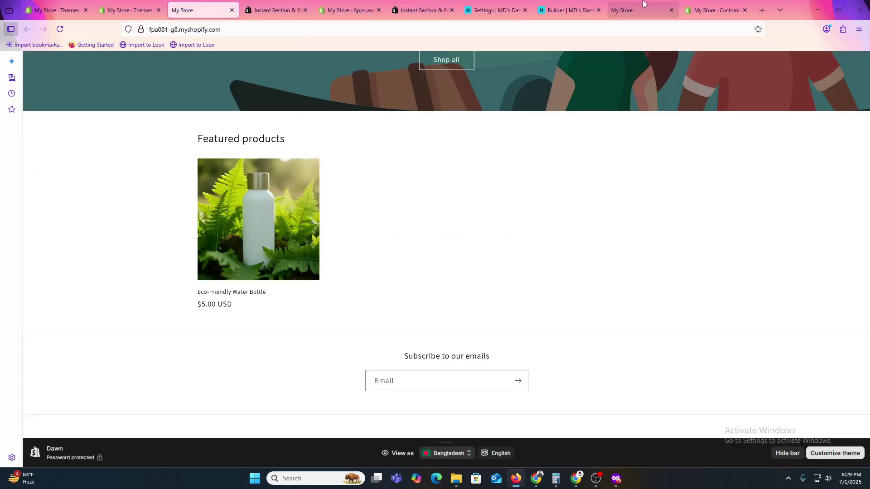
{"action": "left_click", "coordinate": [744, 3]}
{"action": "left_click", "coordinate": [636, 8]}
{"action": "left_click", "coordinate": [494, 9]}
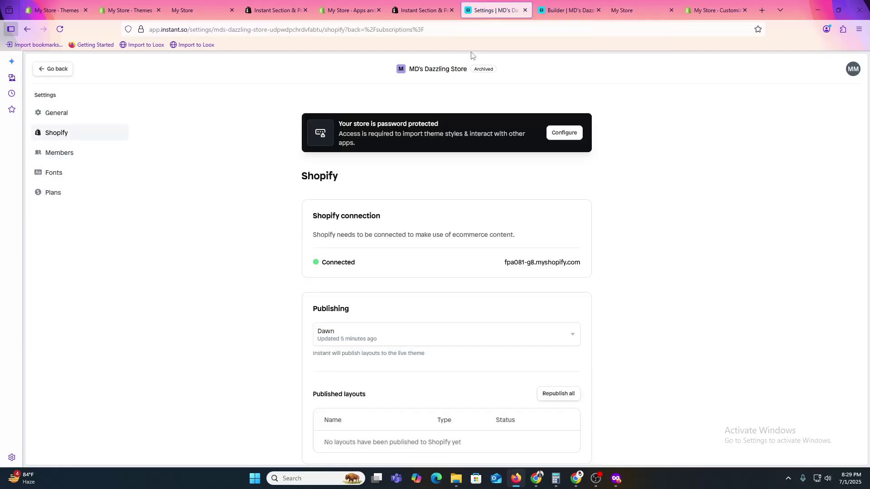
- Copy the store password from Shopify's online store preferences and submit it in the Shopify settings of MD's Dazzling Store
{"action": "left_click", "coordinate": [565, 133]}
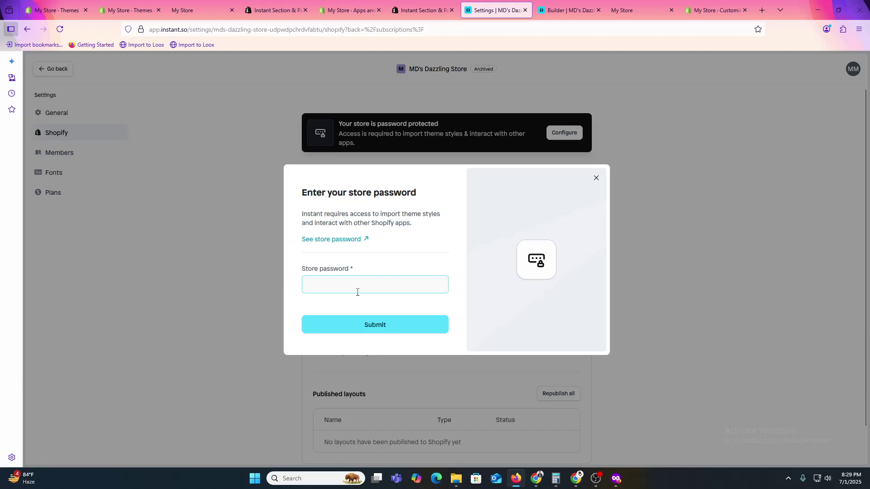
{"action": "left_click", "coordinate": [347, 241]}
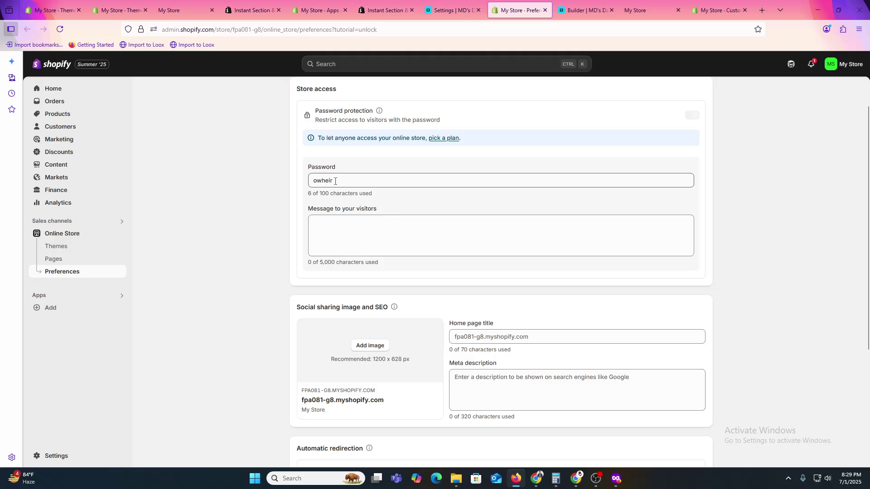
{"action": "left_click", "coordinate": [323, 229]}
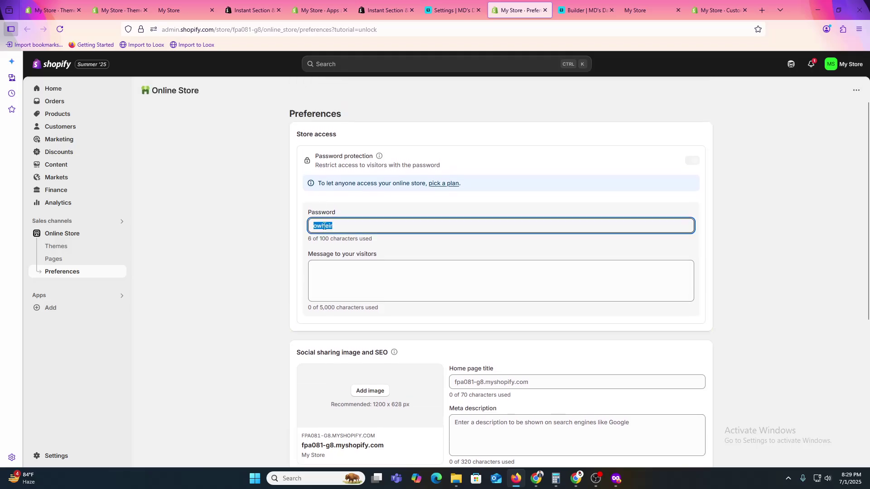
{"action": "left_click", "coordinate": [585, 10]}
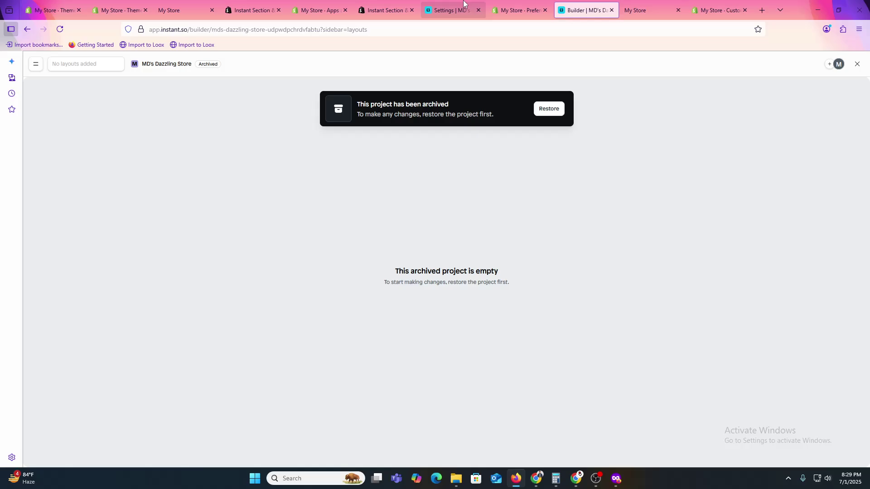
{"action": "left_click", "coordinate": [463, 5]}
{"action": "key", "text": "ctrl+v"}
{"action": "left_click", "coordinate": [363, 327]}
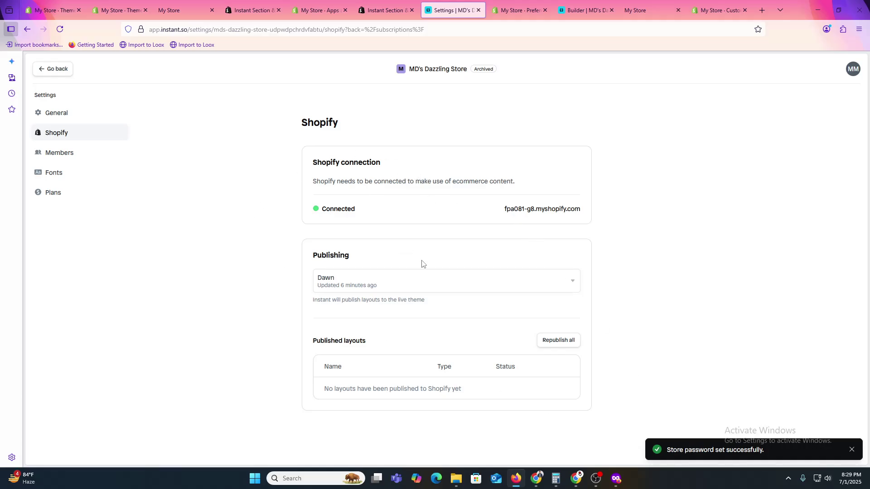
- Examine the general, plan and Shopify settings of MD's Dazzling Store, and return to the project subscriptions
{"action": "left_click", "coordinate": [57, 114]}
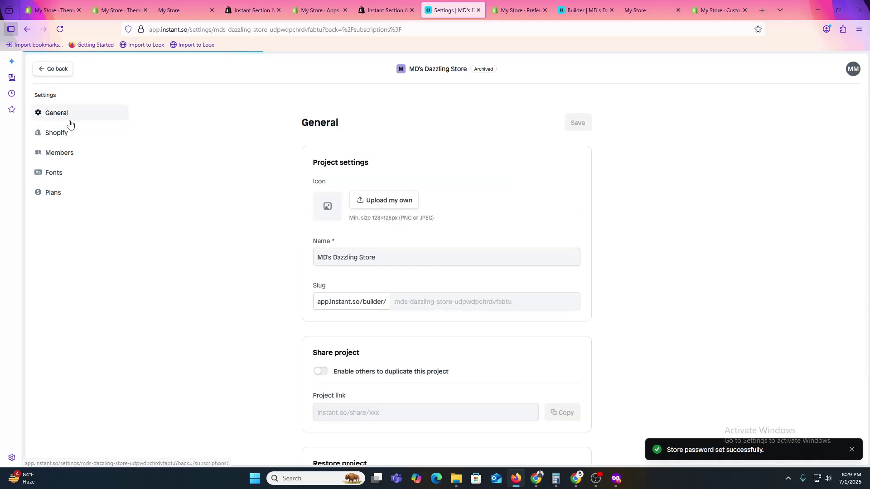
{"action": "left_click", "coordinate": [58, 69]}
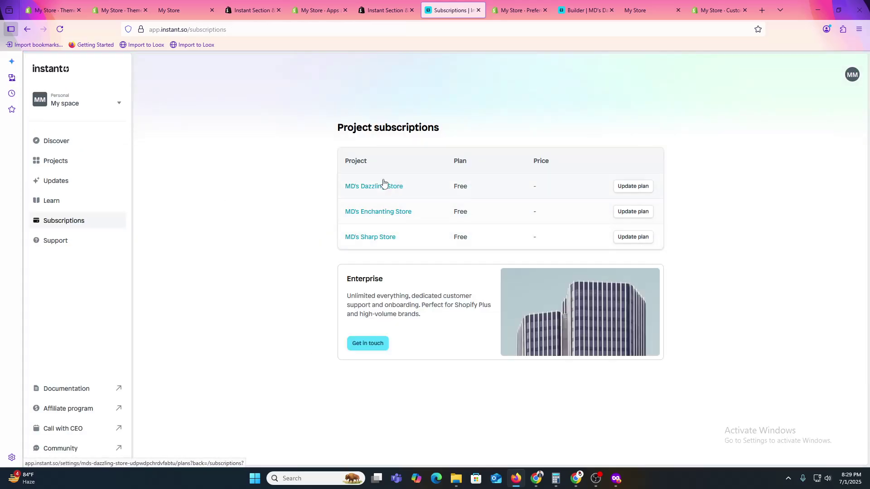
{"action": "left_click", "coordinate": [359, 187]}
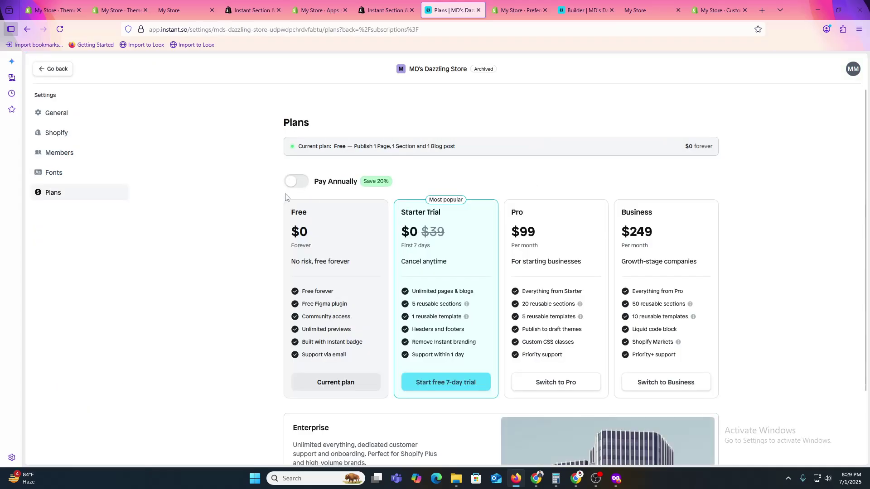
{"action": "left_click", "coordinate": [66, 118]}
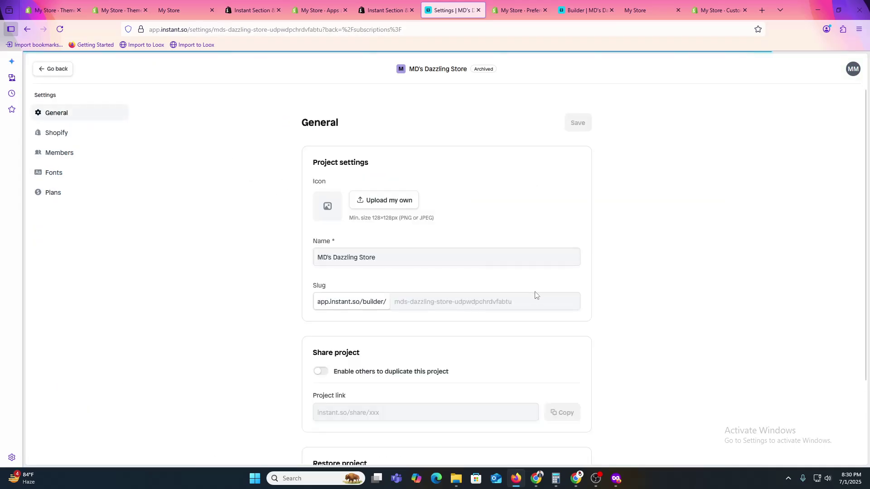
{"action": "left_click", "coordinate": [65, 136]}
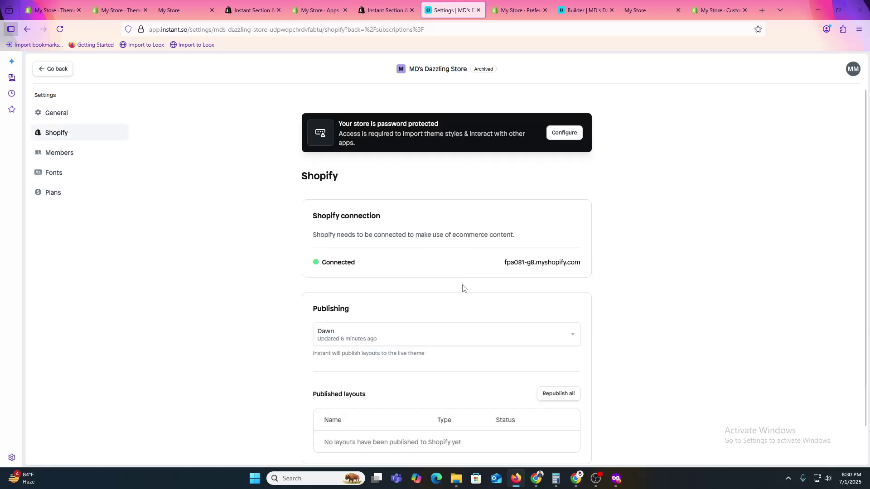
{"action": "scroll", "coordinate": [462, 295], "scroll_direction": "down", "scroll_amount": 1}
{"action": "scroll", "coordinate": [462, 296], "scroll_direction": "up", "scroll_amount": 1}
{"action": "left_click", "coordinate": [57, 70]}
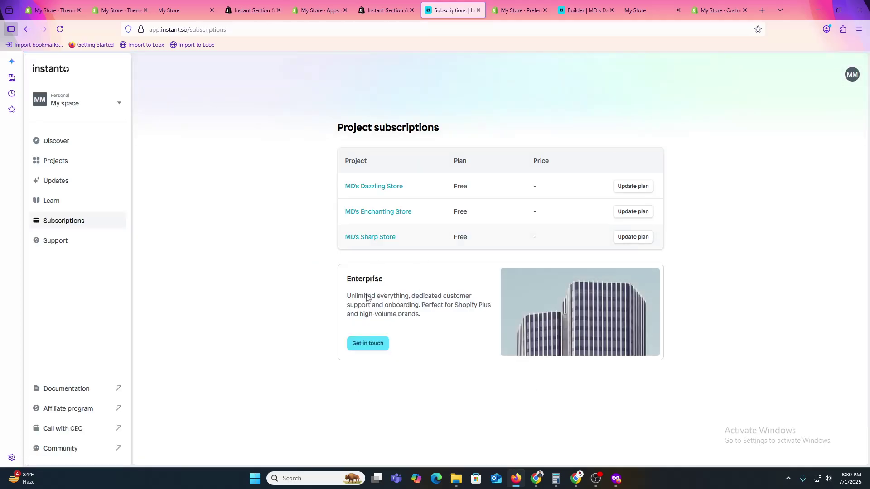
- Open the MD's Sharp Store project from the project list in the builder
{"action": "left_click", "coordinate": [54, 162]}
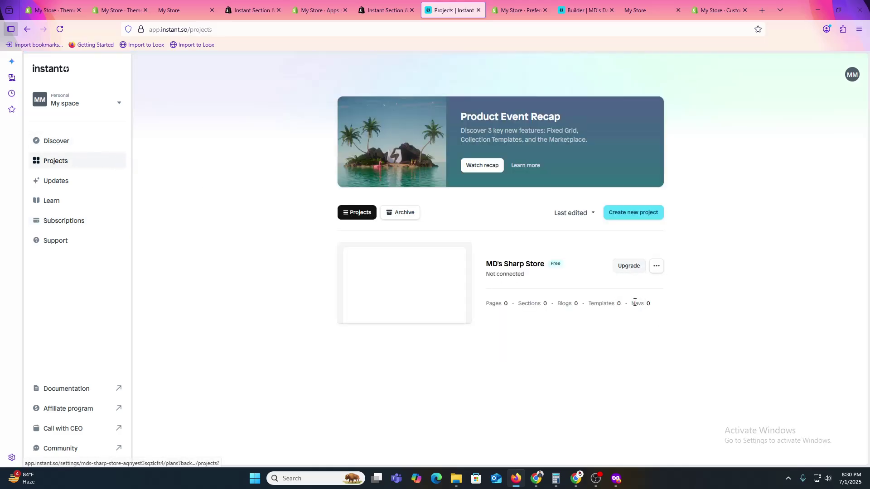
{"action": "left_click", "coordinate": [654, 271]}
{"action": "left_click", "coordinate": [638, 287]}
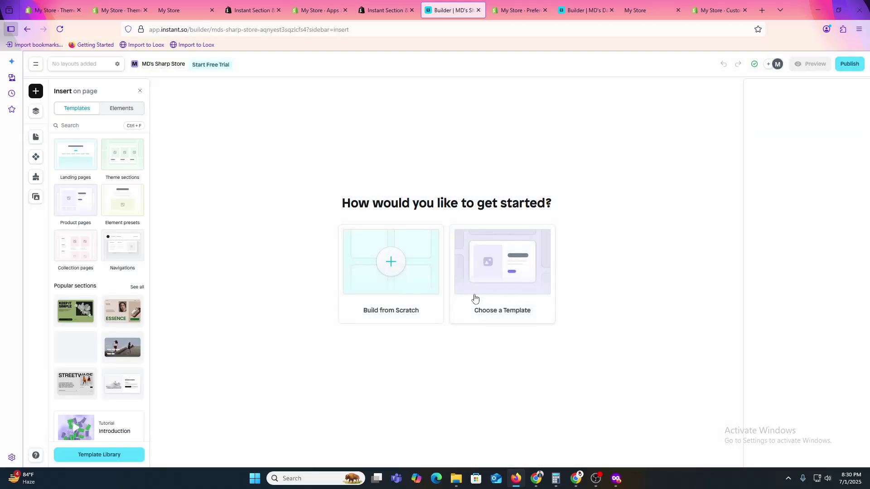
- Browse the product templates and try to create a layout from Nutritions & Food product template 2
{"action": "left_click", "coordinate": [519, 282]}
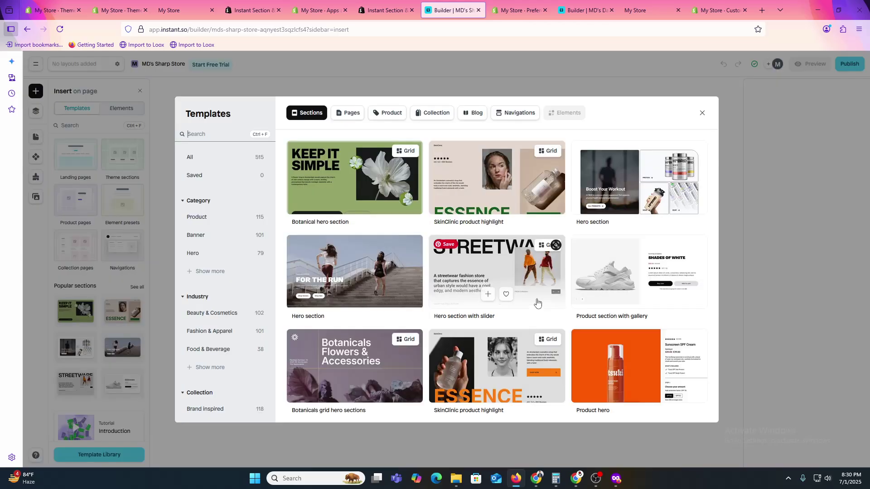
{"action": "left_click", "coordinate": [387, 112]}
{"action": "scroll", "coordinate": [538, 357], "scroll_direction": "down", "scroll_amount": 8}
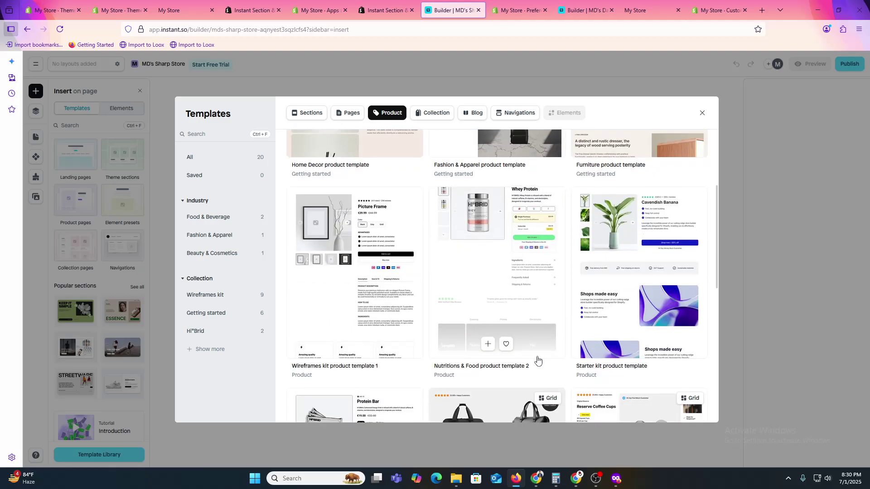
{"action": "scroll", "coordinate": [540, 358], "scroll_direction": "down", "scroll_amount": 4}
{"action": "scroll", "coordinate": [541, 353], "scroll_direction": "up", "scroll_amount": 5}
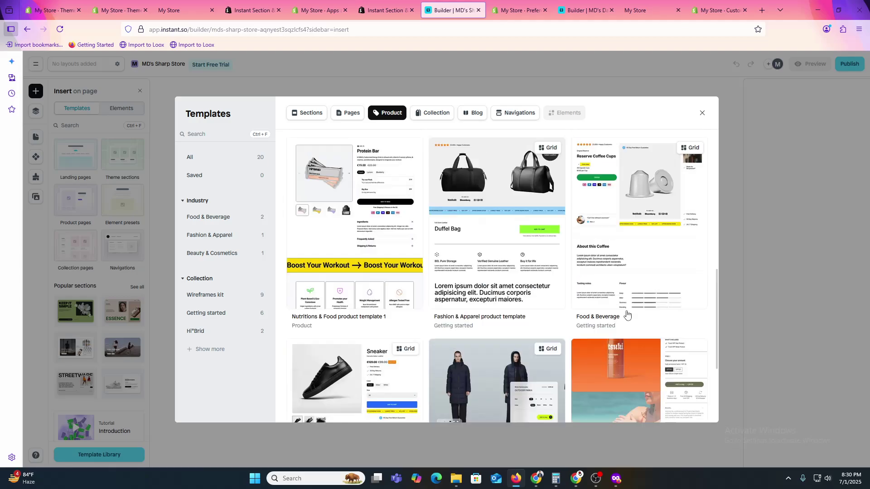
{"action": "scroll", "coordinate": [471, 286], "scroll_direction": "up", "scroll_amount": 5}
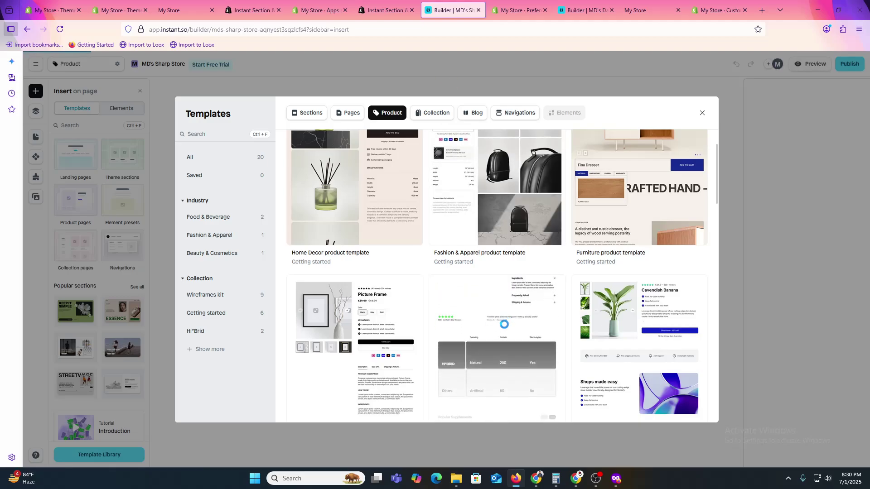
{"action": "left_click", "coordinate": [505, 329]}
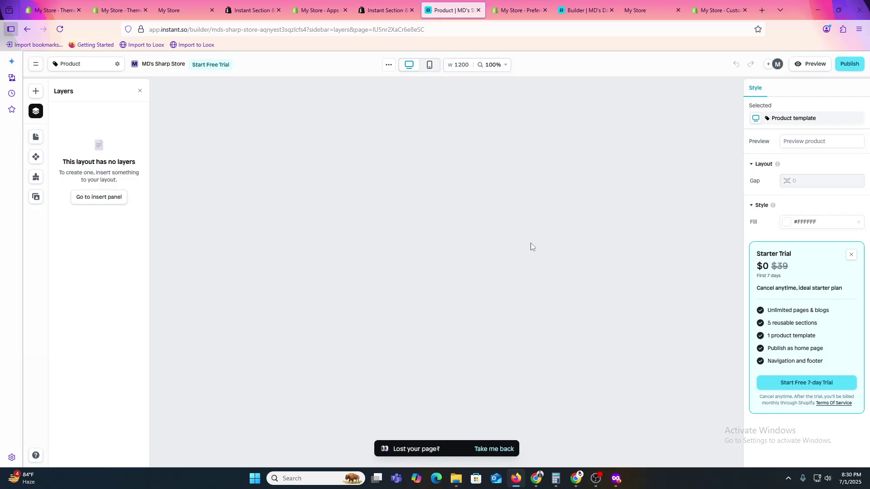
- Bring the empty product layout back into view and create a layout from the Fashion & Apparel product template
{"action": "scroll", "coordinate": [531, 243], "scroll_direction": "down", "scroll_amount": 10}
{"action": "left_click", "coordinate": [501, 453]}
{"action": "left_click", "coordinate": [107, 199]}
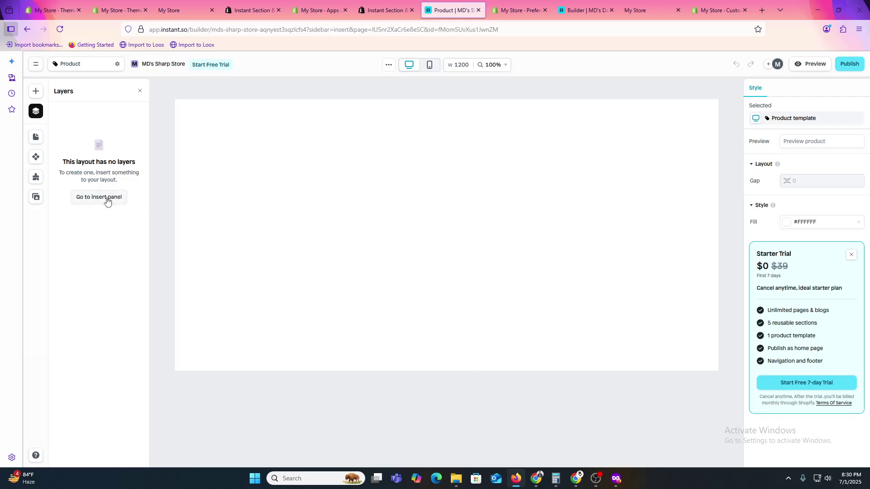
{"action": "left_click", "coordinate": [75, 157]}
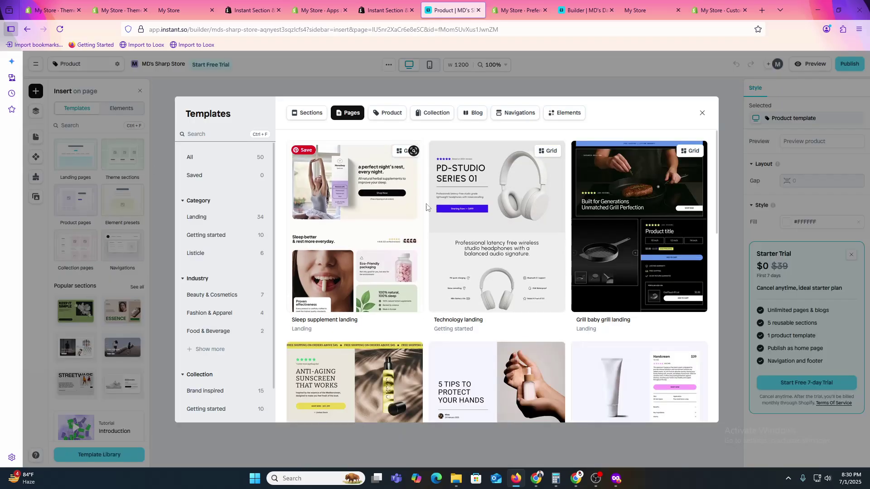
{"action": "left_click", "coordinate": [391, 113]}
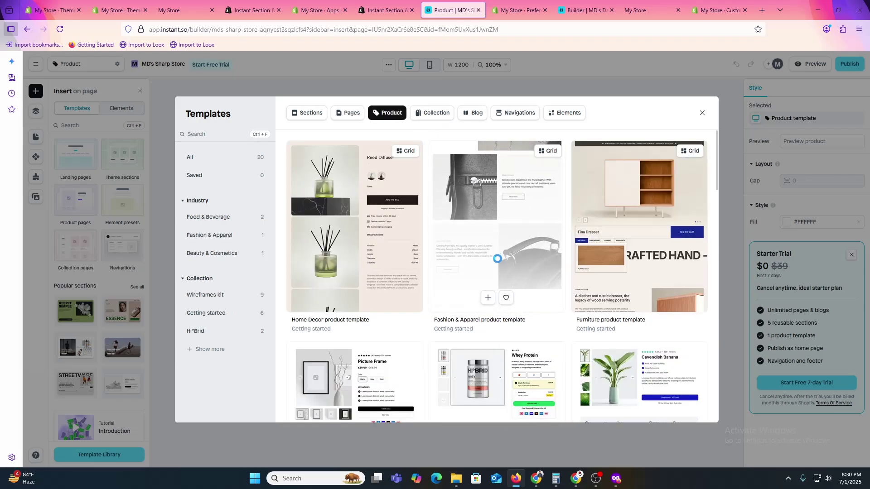
{"action": "left_click", "coordinate": [495, 268]}
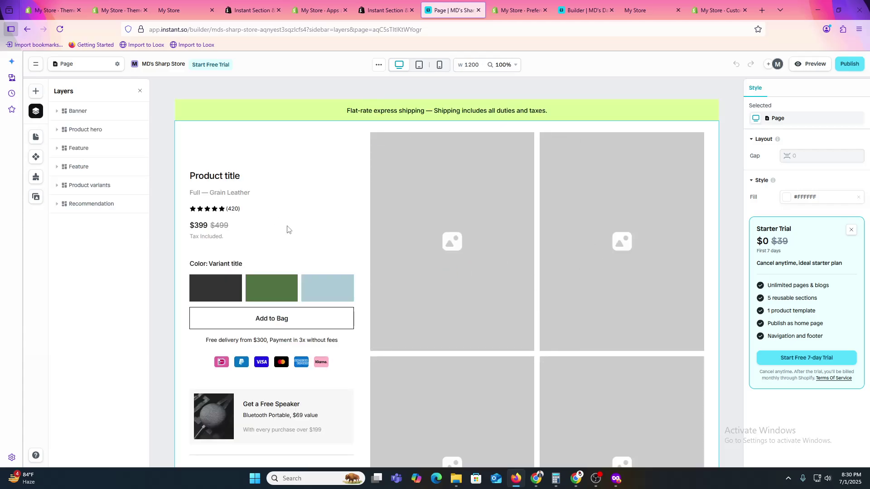
- Preview the backpack product page at desktop, mobile and tablet widths, and return to the editor
{"action": "scroll", "coordinate": [295, 235], "scroll_direction": "down", "scroll_amount": 20}
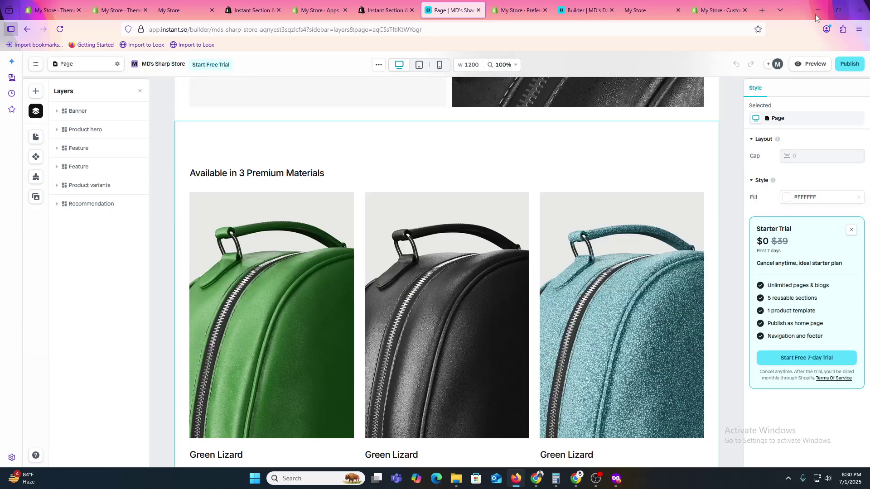
{"action": "left_click", "coordinate": [809, 64]}
{"action": "scroll", "coordinate": [384, 219], "scroll_direction": "down", "scroll_amount": 10}
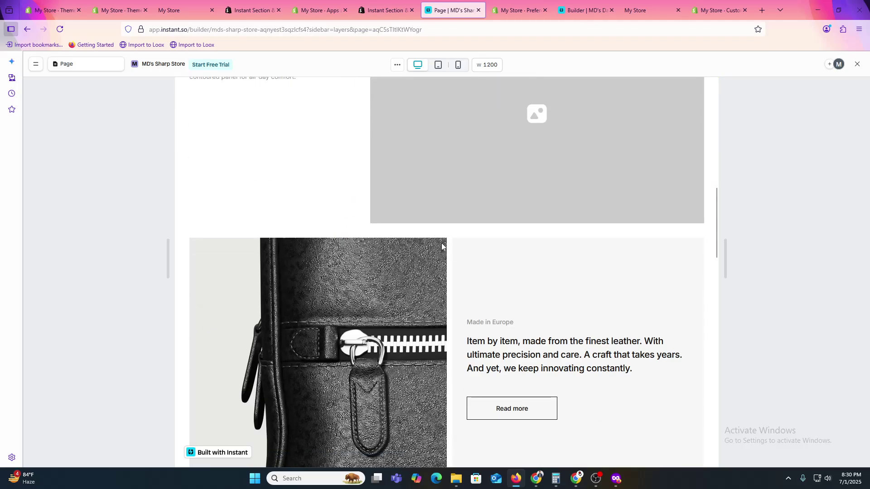
{"action": "left_click", "coordinate": [436, 66]}
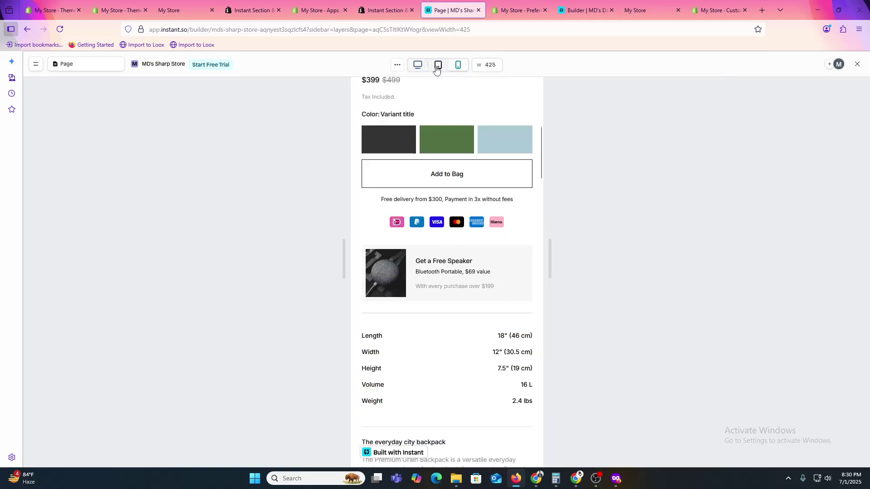
{"action": "left_click", "coordinate": [437, 67]}
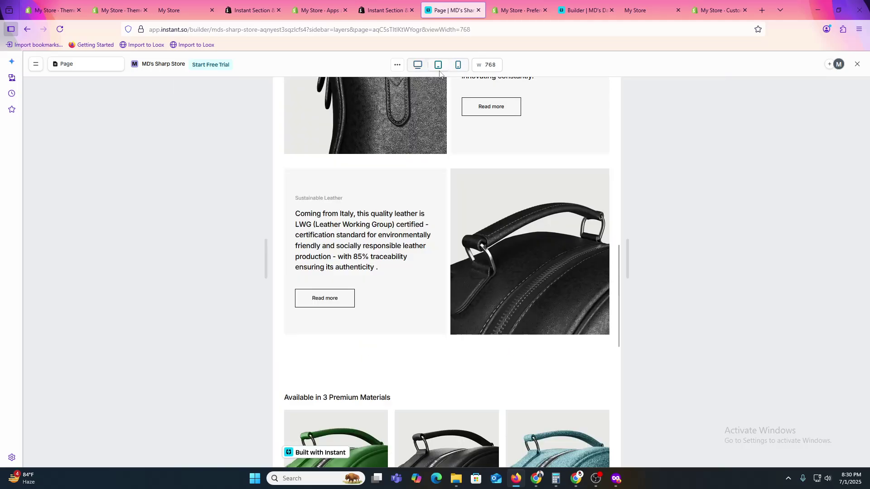
{"action": "left_click", "coordinate": [856, 64]}
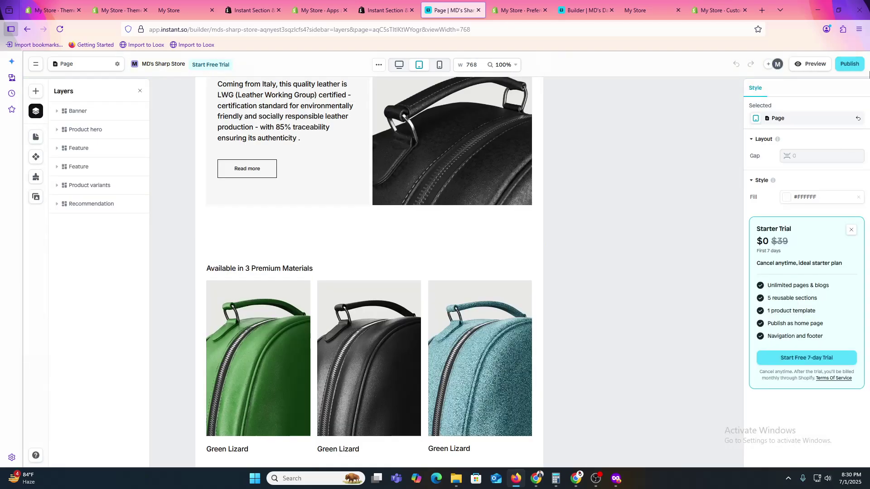
- Try to publish the page by connecting the project to Shopify through the Instant Section & Page Builder app listing
{"action": "left_click", "coordinate": [849, 64]}
{"action": "left_click", "coordinate": [354, 302]}
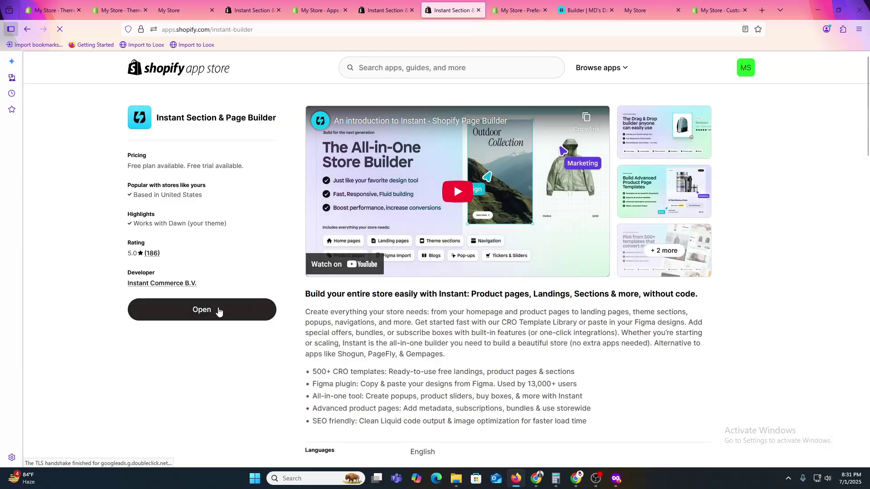
{"action": "left_click", "coordinate": [217, 309]}
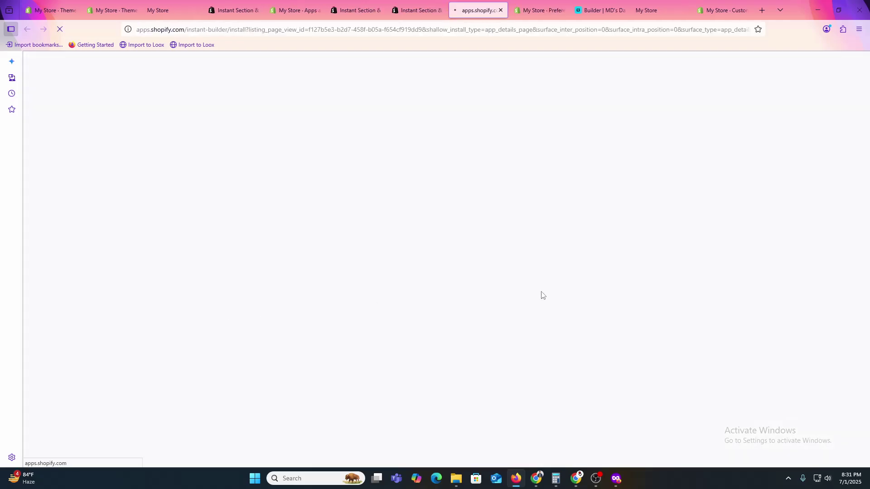
{"action": "left_click", "coordinate": [409, 2]}
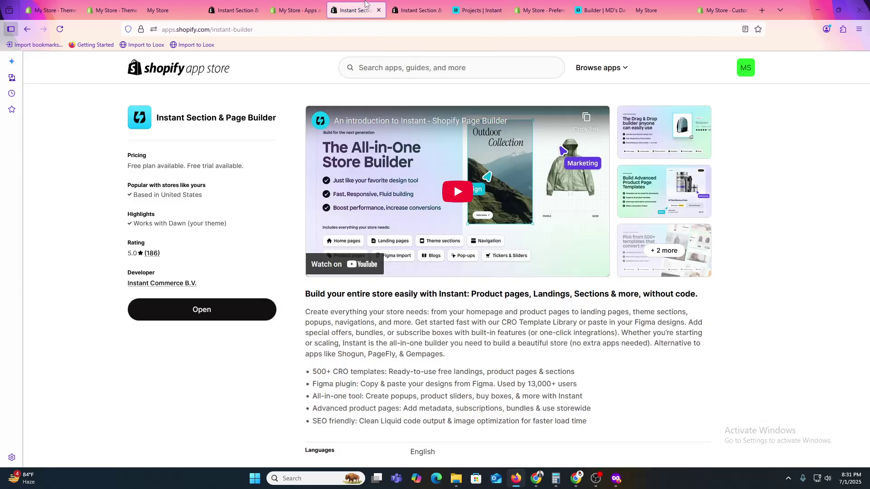
{"action": "left_click", "coordinate": [474, 10]}
- Reopen MD's Sharp Store from the recent projects and create a product layout from the Fashion & Apparel product template
{"action": "scroll", "coordinate": [493, 330], "scroll_direction": "down", "scroll_amount": 5}
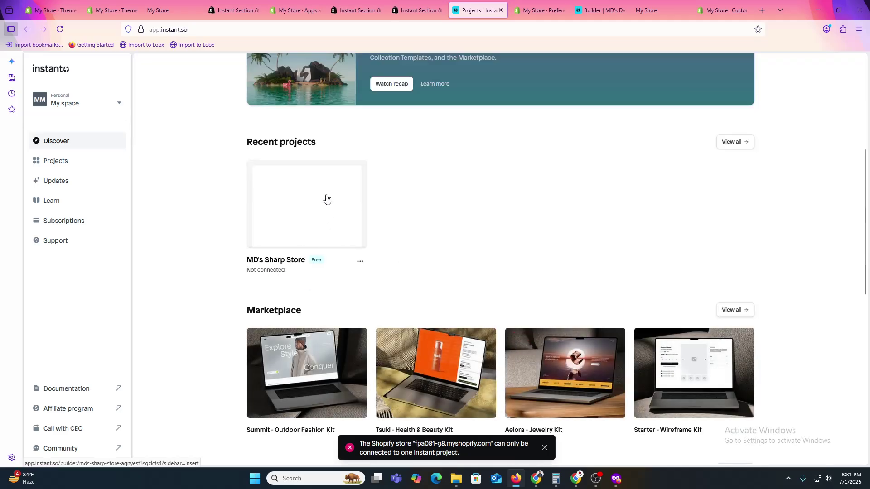
{"action": "scroll", "coordinate": [327, 198], "scroll_direction": "down", "scroll_amount": 1}
{"action": "scroll", "coordinate": [398, 304], "scroll_direction": "up", "scroll_amount": 3}
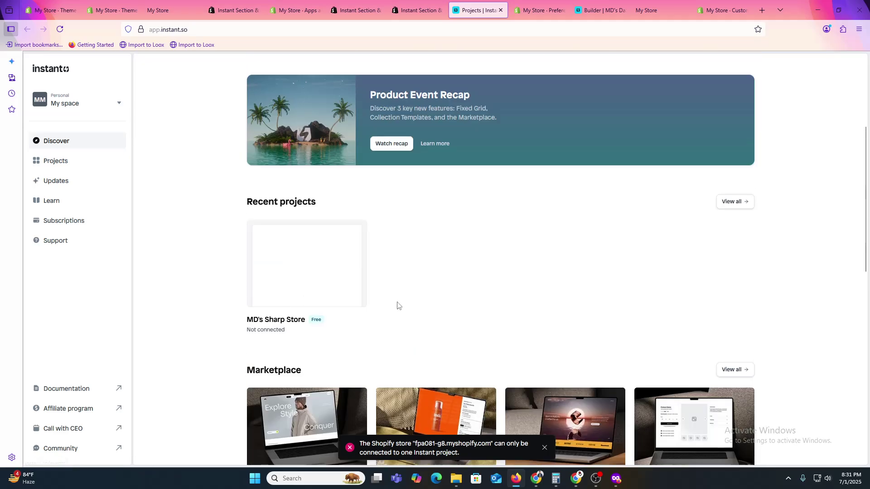
{"action": "left_click", "coordinate": [407, 279]}
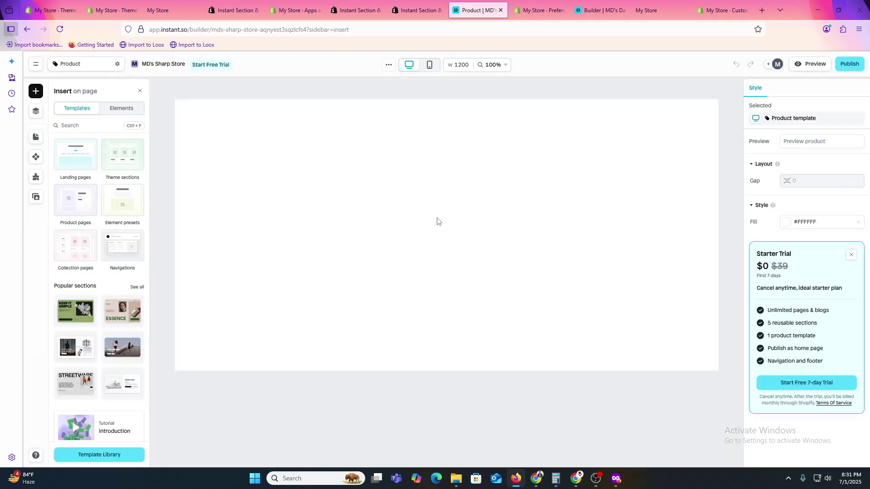
{"action": "left_click", "coordinate": [123, 155]}
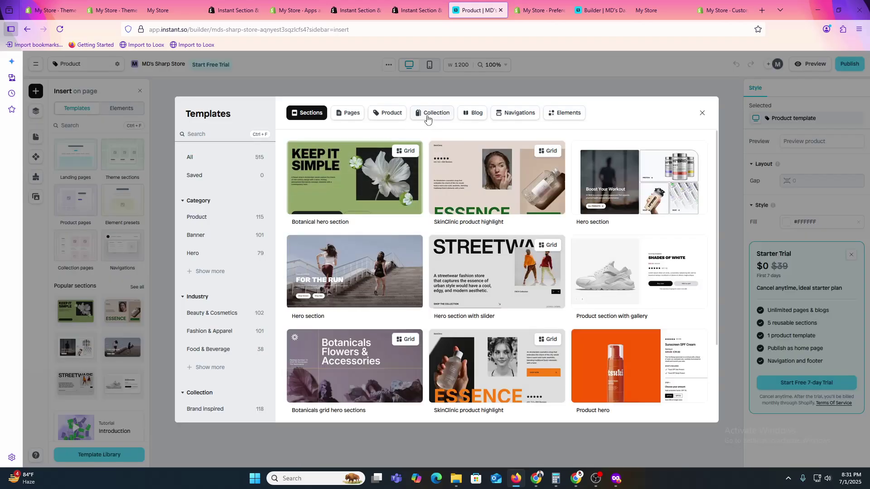
{"action": "left_click", "coordinate": [387, 113]}
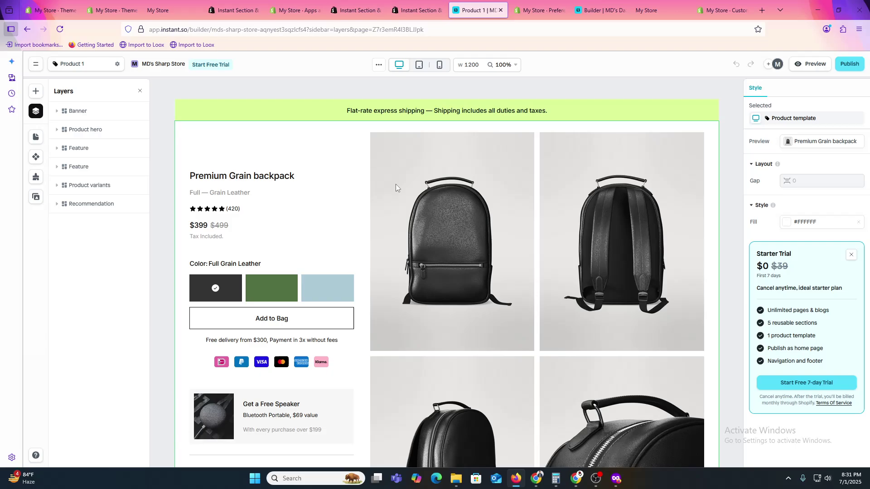
- Add Shopify content to the Product hero section, set its content to Shopify, and check the available source selection
{"action": "scroll", "coordinate": [305, 237], "scroll_direction": "down", "scroll_amount": 10}
{"action": "left_click", "coordinate": [426, 238]}
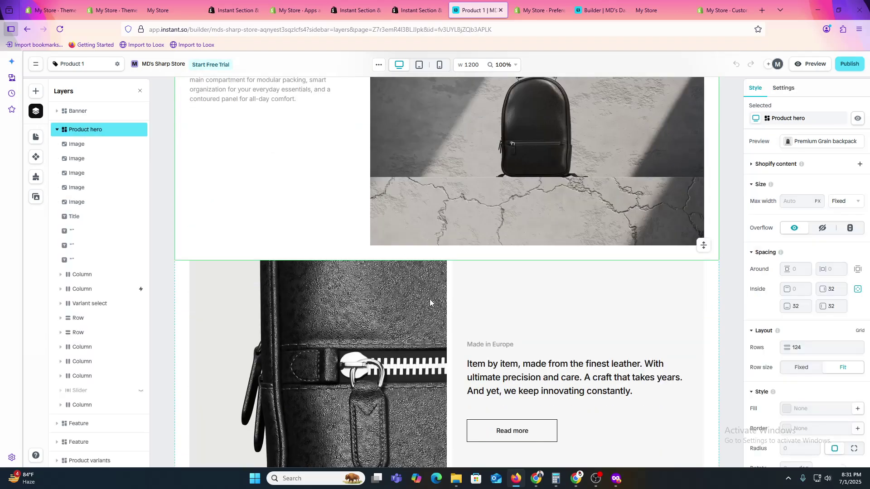
{"action": "scroll", "coordinate": [457, 313], "scroll_direction": "down", "scroll_amount": 5}
{"action": "scroll", "coordinate": [489, 340], "scroll_direction": "down", "scroll_amount": 15}
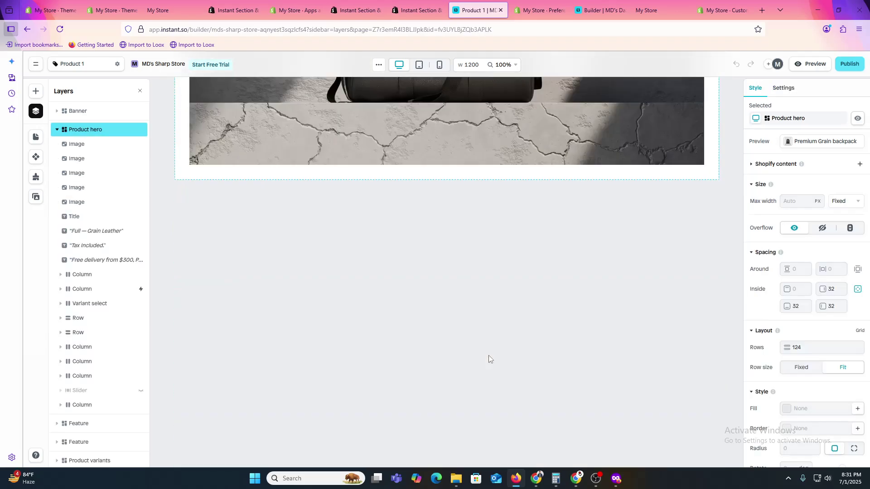
{"action": "scroll", "coordinate": [493, 344], "scroll_direction": "up", "scroll_amount": 8}
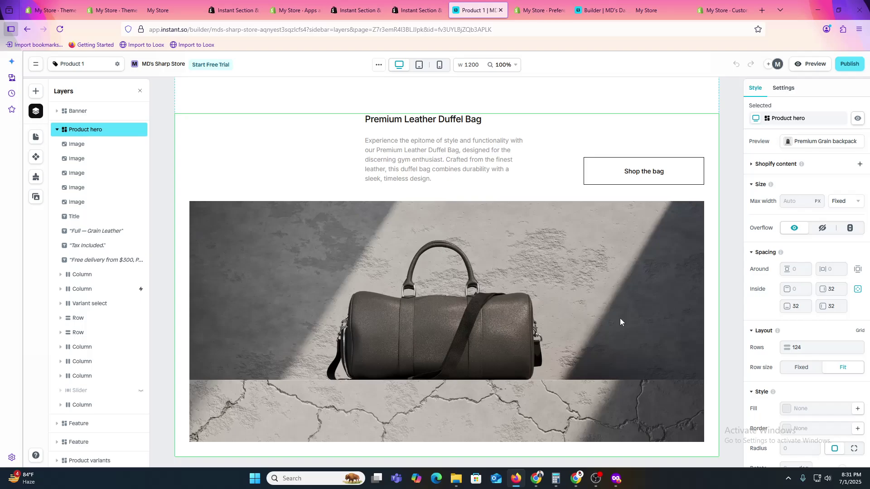
{"action": "left_click", "coordinate": [859, 165]}
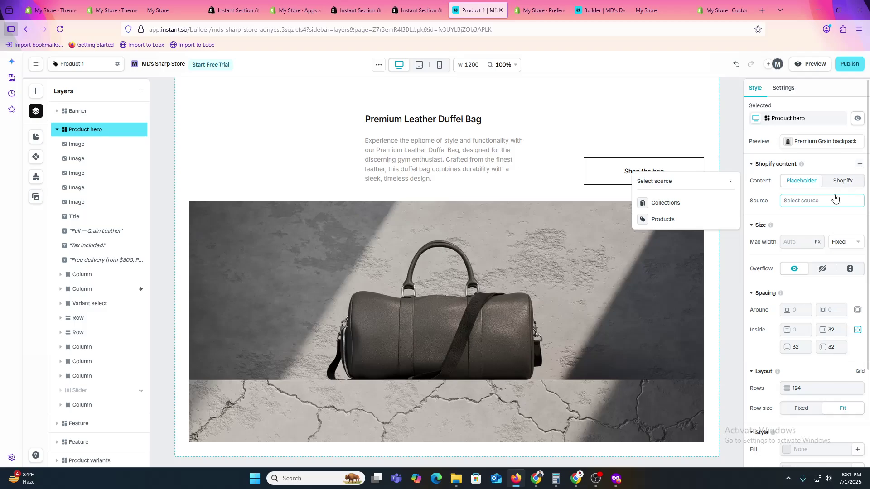
{"action": "left_click", "coordinate": [669, 203]}
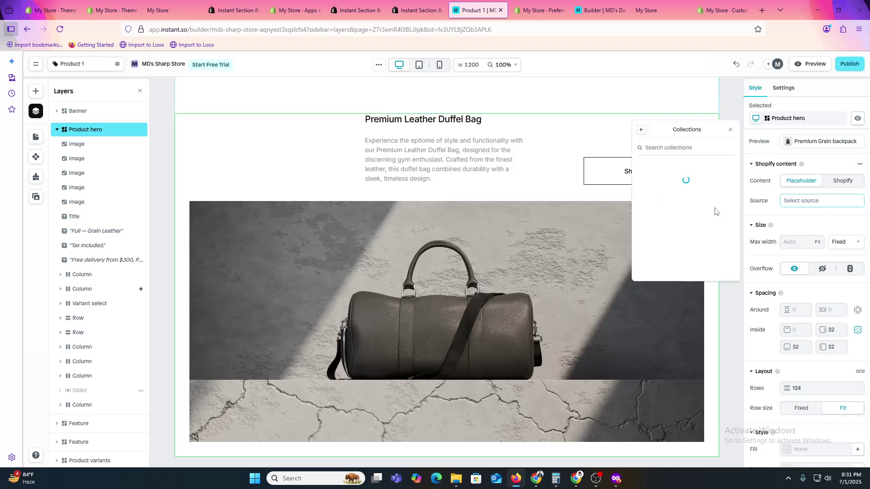
{"action": "left_click", "coordinate": [845, 181]}
{"action": "left_click", "coordinate": [823, 202]}
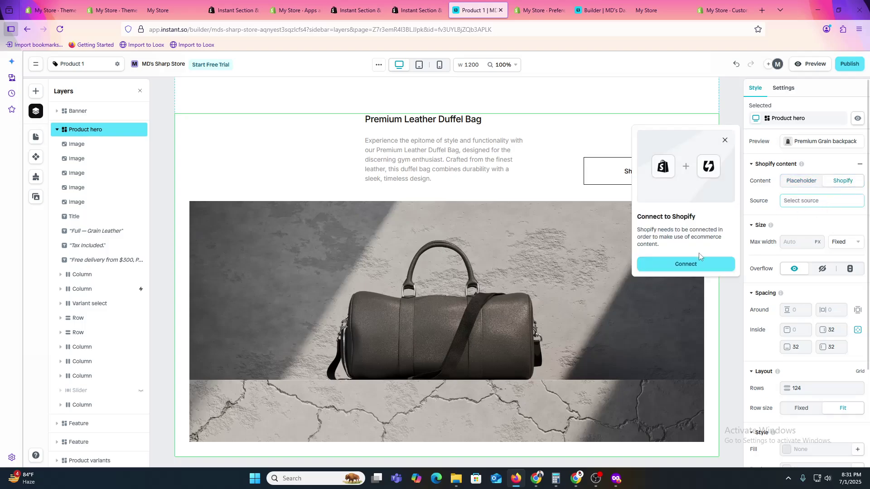
{"action": "left_click", "coordinate": [818, 222]}
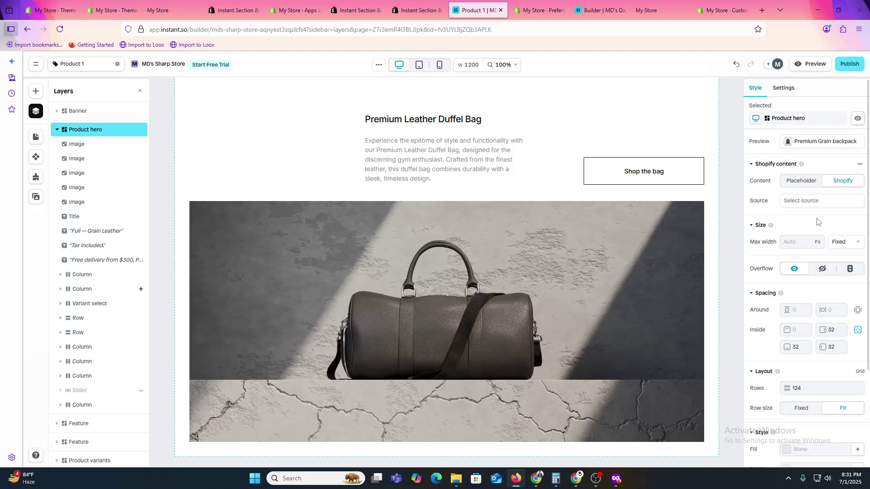